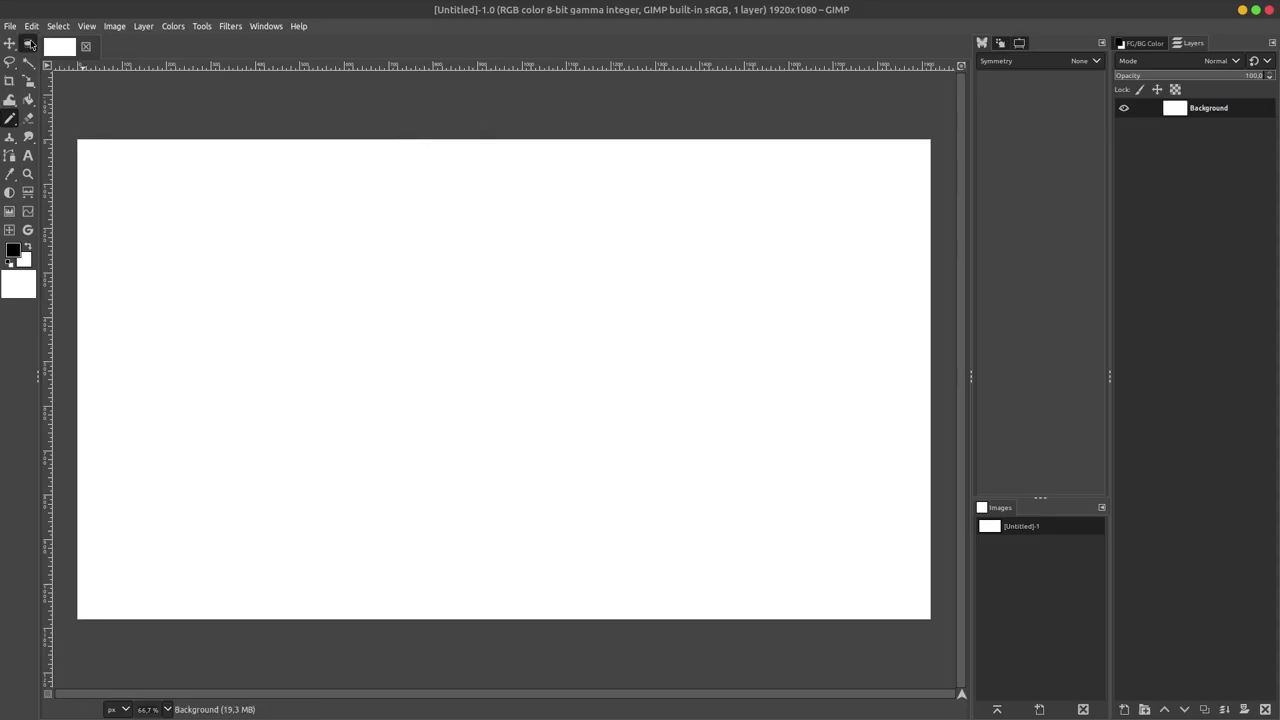
- Draw a thin black 2 px circle outline, about 624 px across, on a new transparent layer
left_click(28, 43)
left_click_drag(455, 357, 619, 520)
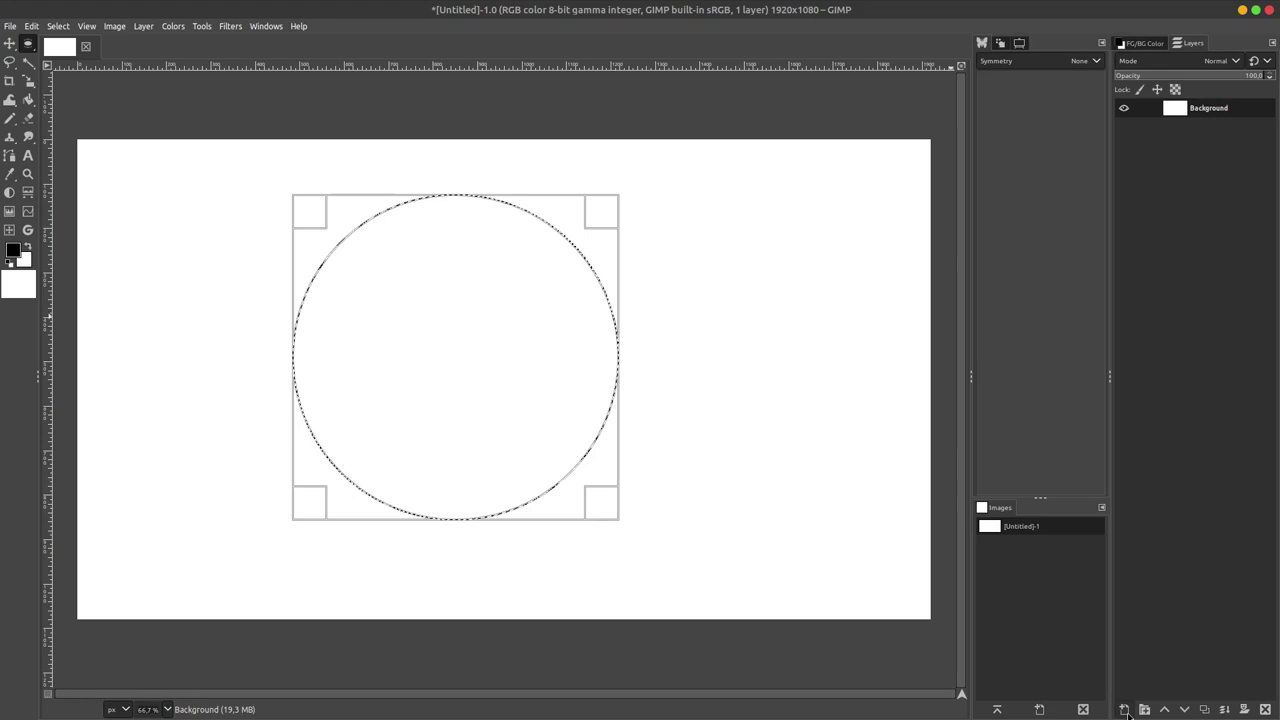
left_click(1124, 709, "shift")
key("shift+b")
left_click(58, 26)
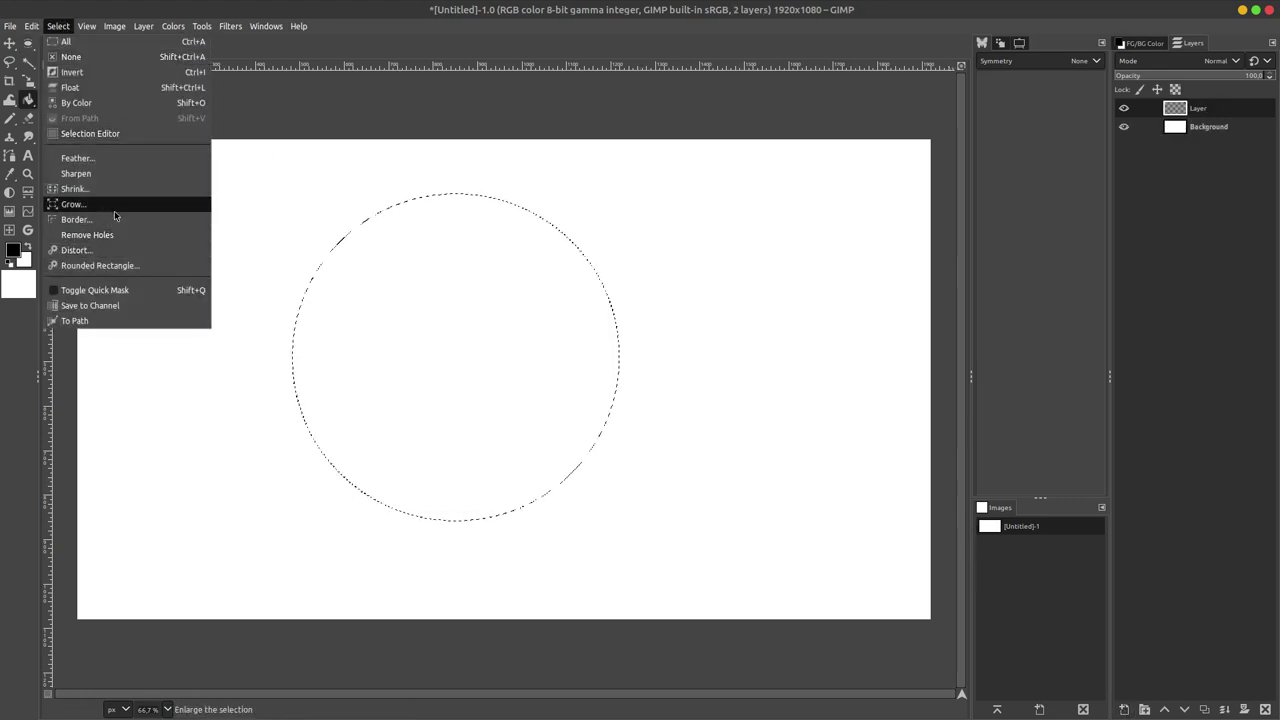
left_click(78, 219)
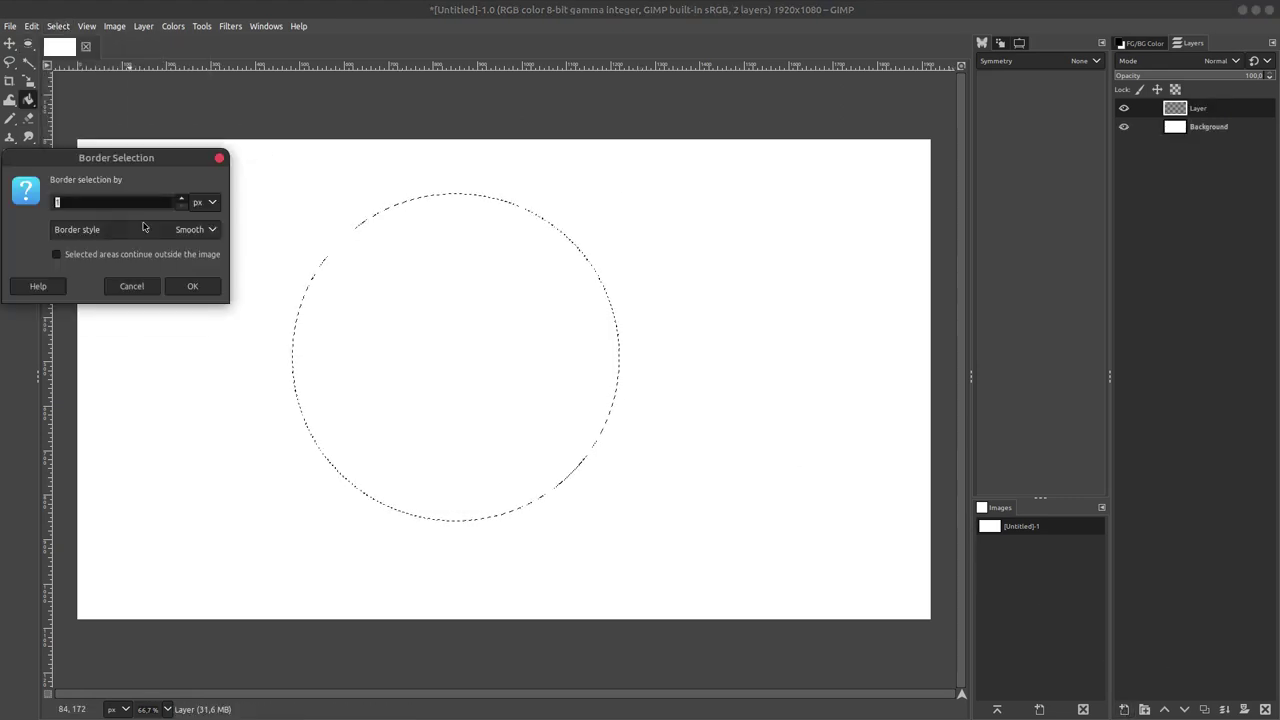
left_click(193, 286)
left_click(421, 194)
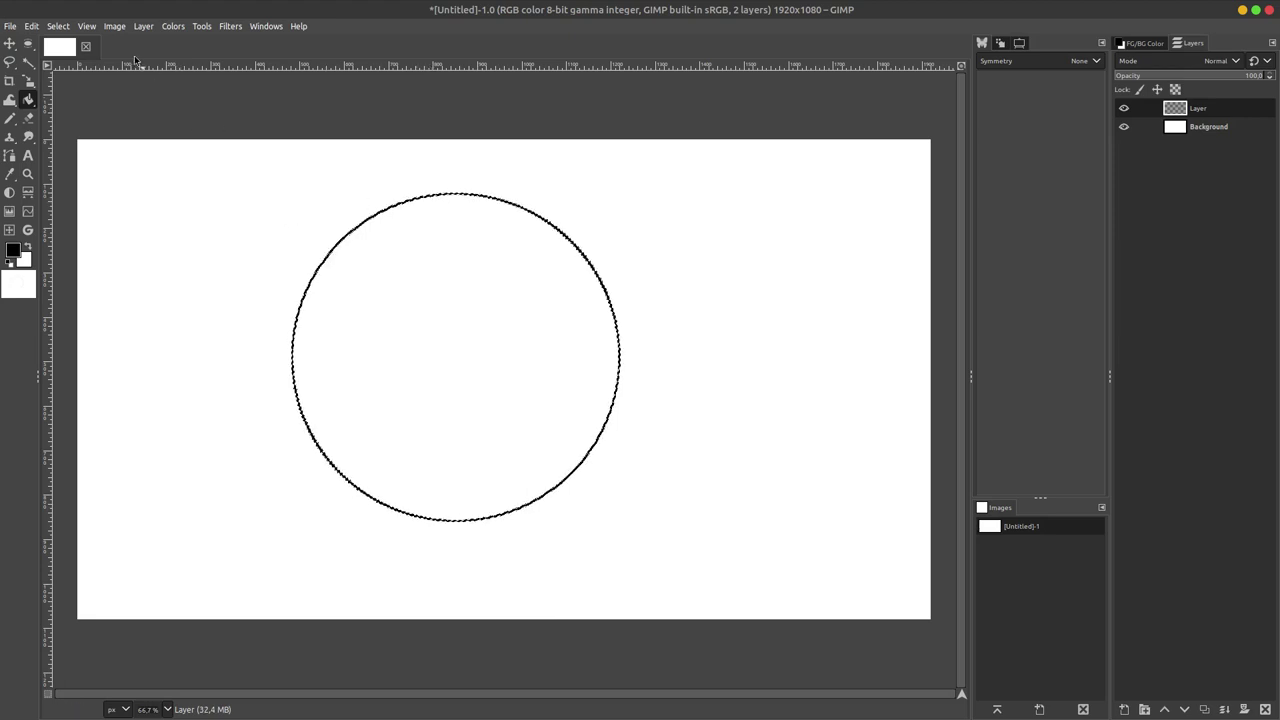
left_click(58, 26)
left_click(40, 55)
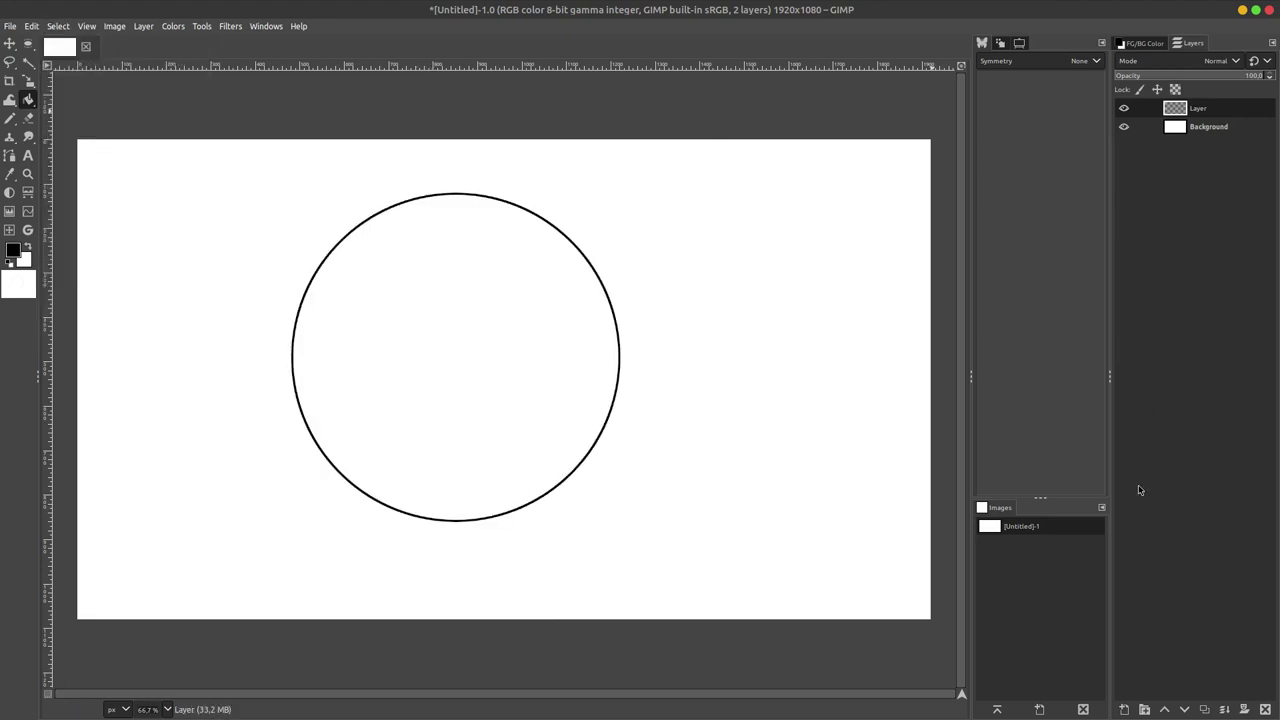
- Add another empty layer on top, then lower the circle layer's opacity to fade it
left_click(1124, 708)
scroll(565, 211, "up", 1, "ctrl")
scroll(570, 213, "up", 1, "ctrl")
scroll(570, 213, "up", 3, "ctrl")
left_click(1198, 127)
left_click_drag(1258, 76, 1166, 76)
- On the top layer, ink the carrot's inner and outer edges with the Paintbrush, undoing a stray hook
left_click(1210, 110)
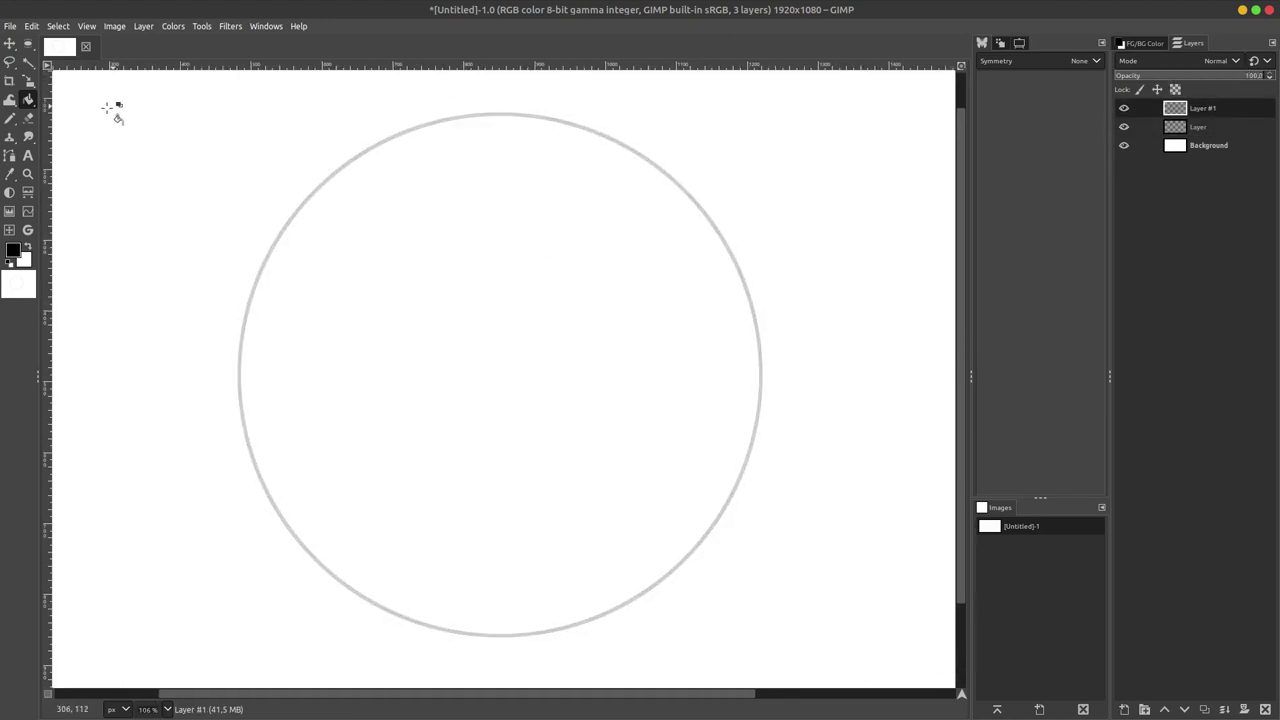
left_click(10, 118)
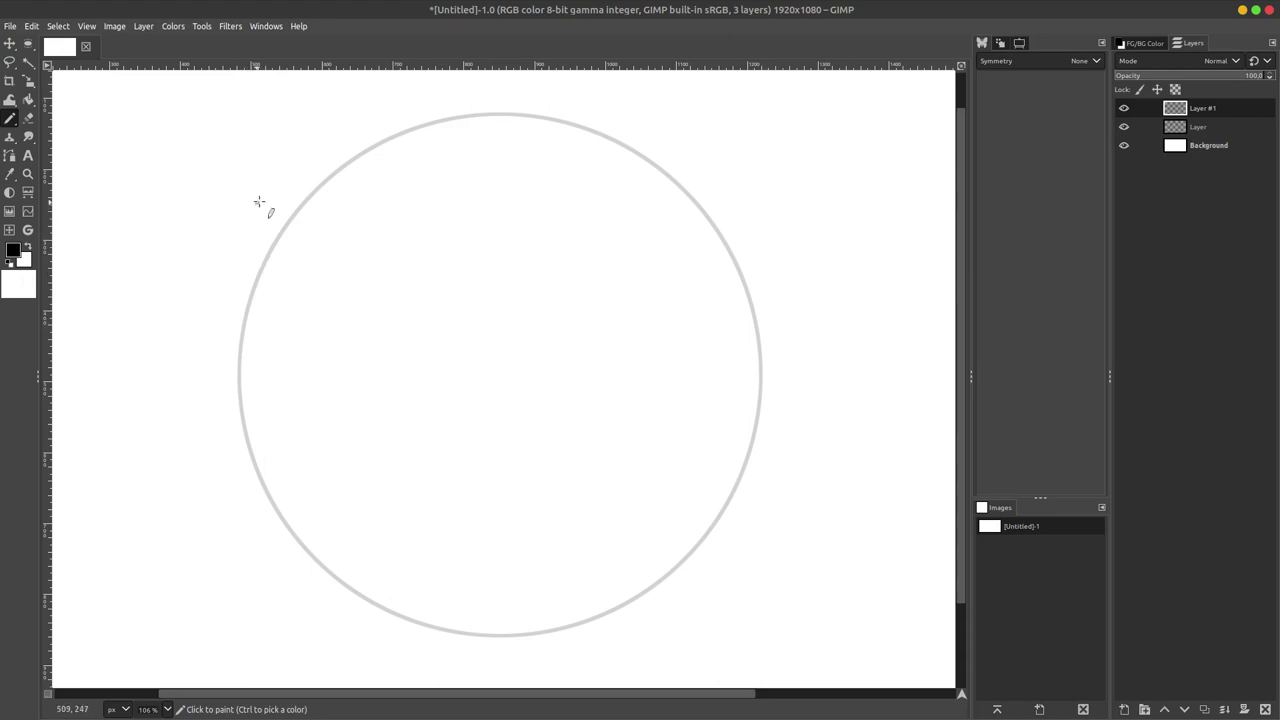
mouse_move(339, 237)
left_mouse_down()
mouse_move(274, 434)
mouse_move(306, 540)
left_mouse_up()
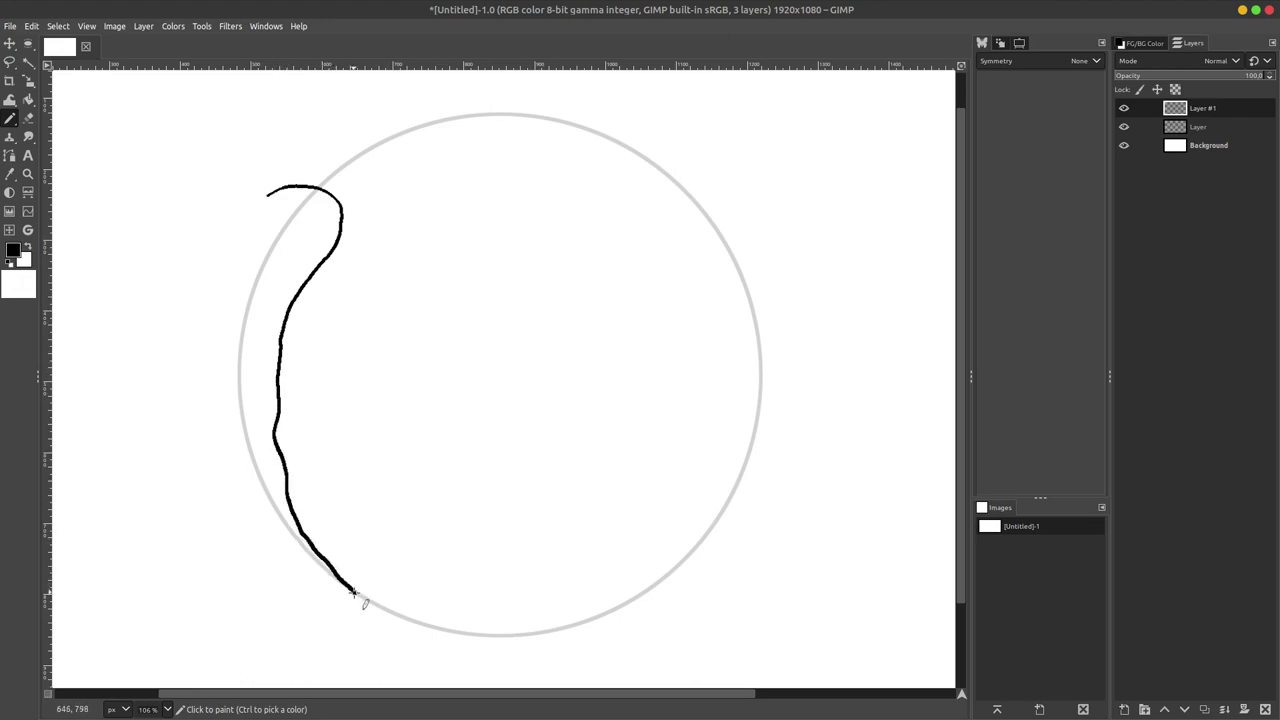
mouse_move(246, 218)
left_mouse_down()
mouse_move(222, 283)
mouse_move(223, 377)
mouse_move(276, 524)
left_mouse_up()
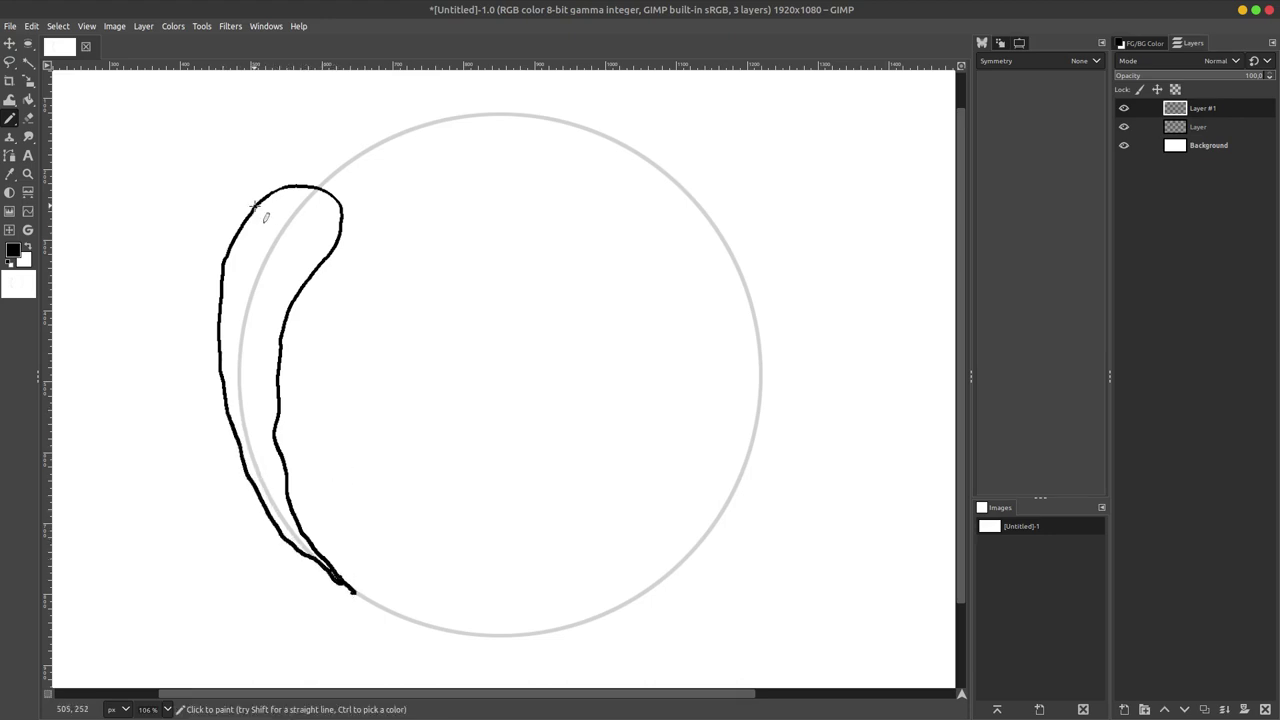
key("ctrl+z")
- Hatch the carrot's left side from the tip up to the top
left_click_drag(256, 478, 268, 500)
left_click_drag(250, 452, 262, 476)
left_click_drag(254, 402, 238, 432)
left_click_drag(248, 372, 226, 404)
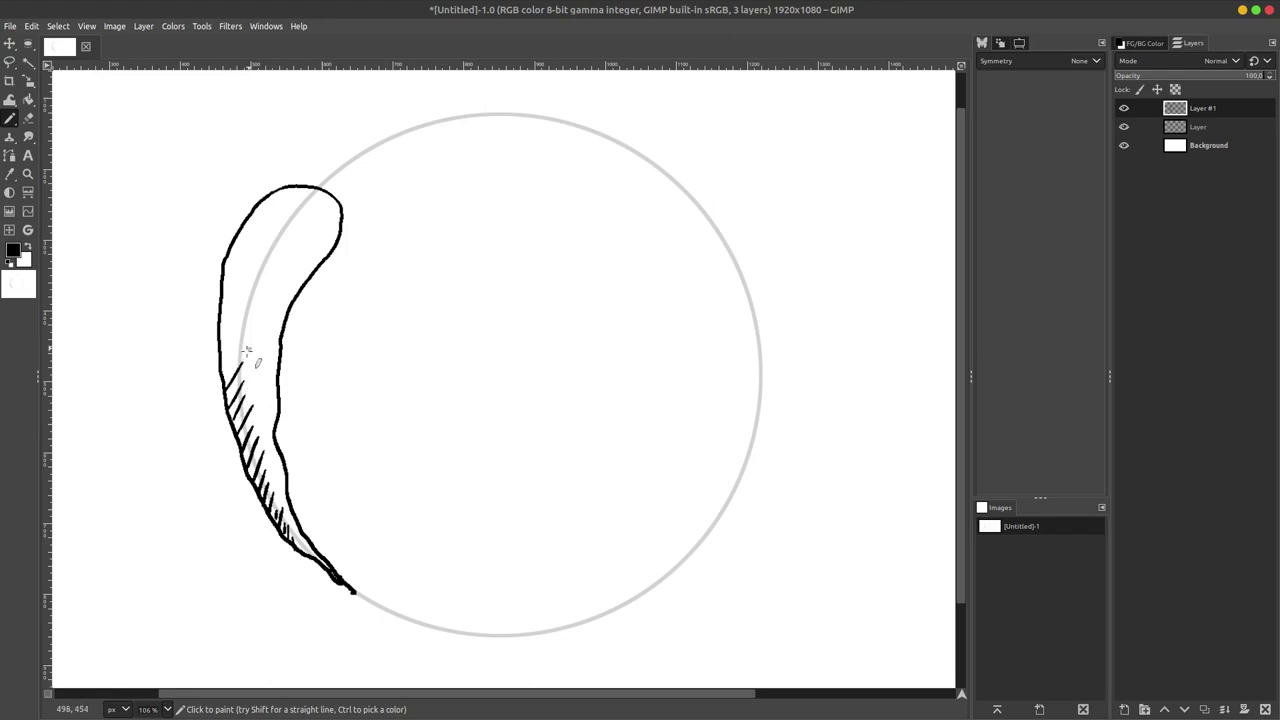
left_click_drag(240, 340, 221, 356)
left_click_drag(239, 322, 220, 340)
left_click_drag(250, 262, 222, 288)
mouse_move(260, 236)
left_mouse_down()
mouse_move(228, 262)
mouse_move(236, 252)
left_mouse_up()
left_click_drag(274, 208, 238, 236)
mouse_move(288, 192)
left_mouse_down()
mouse_move(248, 220)
mouse_move(266, 202)
mouse_move(309, 211)
mouse_move(292, 234)
left_mouse_up()
- Cross-hatch the left edge and tip, and add short ridge marks inside the right edge
mouse_move(248, 212)
left_mouse_down()
mouse_move(297, 244)
mouse_move(265, 242)
mouse_move(275, 272)
left_mouse_up()
mouse_move(222, 256)
left_mouse_down()
mouse_move(267, 287)
mouse_move(252, 280)
left_mouse_up()
mouse_move(222, 284)
left_mouse_down()
mouse_move(256, 302)
mouse_move(250, 316)
left_mouse_up()
mouse_move(222, 314)
left_mouse_down()
mouse_move(252, 330)
mouse_move(250, 380)
left_mouse_up()
mouse_move(224, 384)
left_mouse_down()
mouse_move(250, 402)
mouse_move(266, 446)
left_mouse_up()
left_click_drag(240, 440, 278, 494)
left_click_drag(266, 484, 288, 506)
mouse_move(312, 232)
left_mouse_down()
mouse_move(337, 242)
mouse_move(324, 258)
left_mouse_up()
left_click_drag(288, 278, 302, 284)
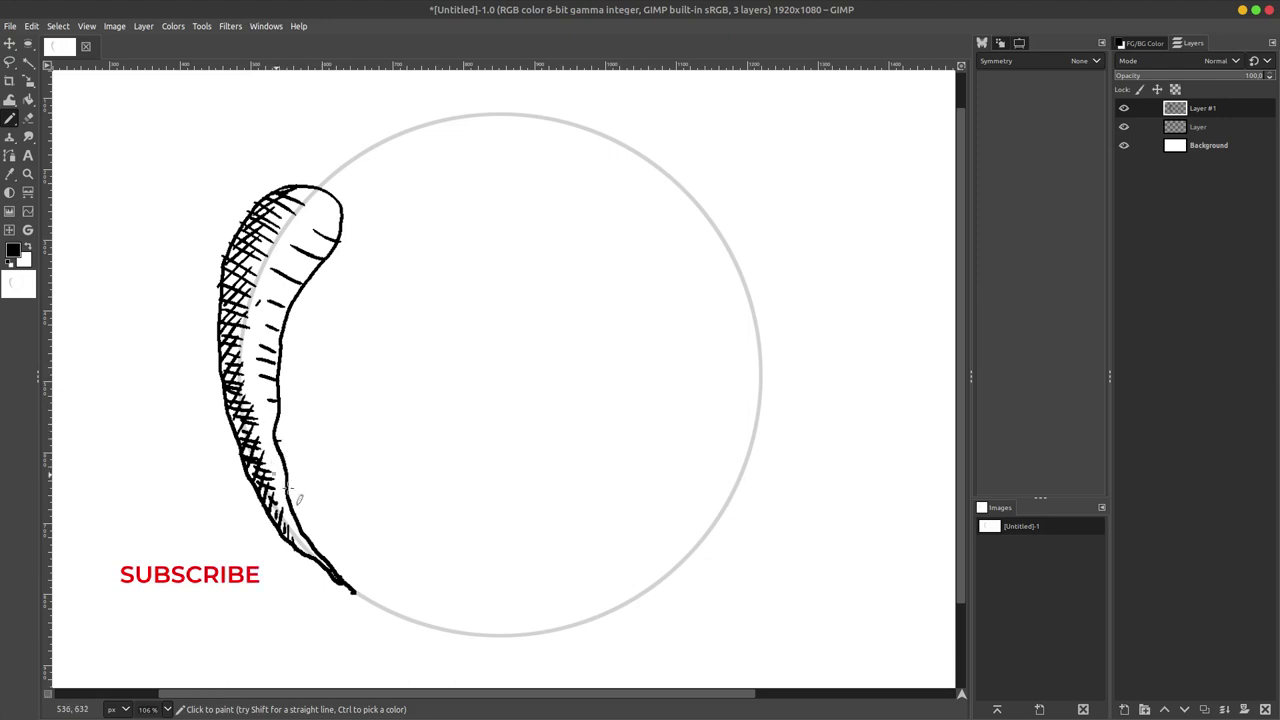
- Ink a root line along the circle's bottom arc and extend a thin strand to the right
scroll(252, 450, "down", 3)
scroll(252, 450, "right", 2)
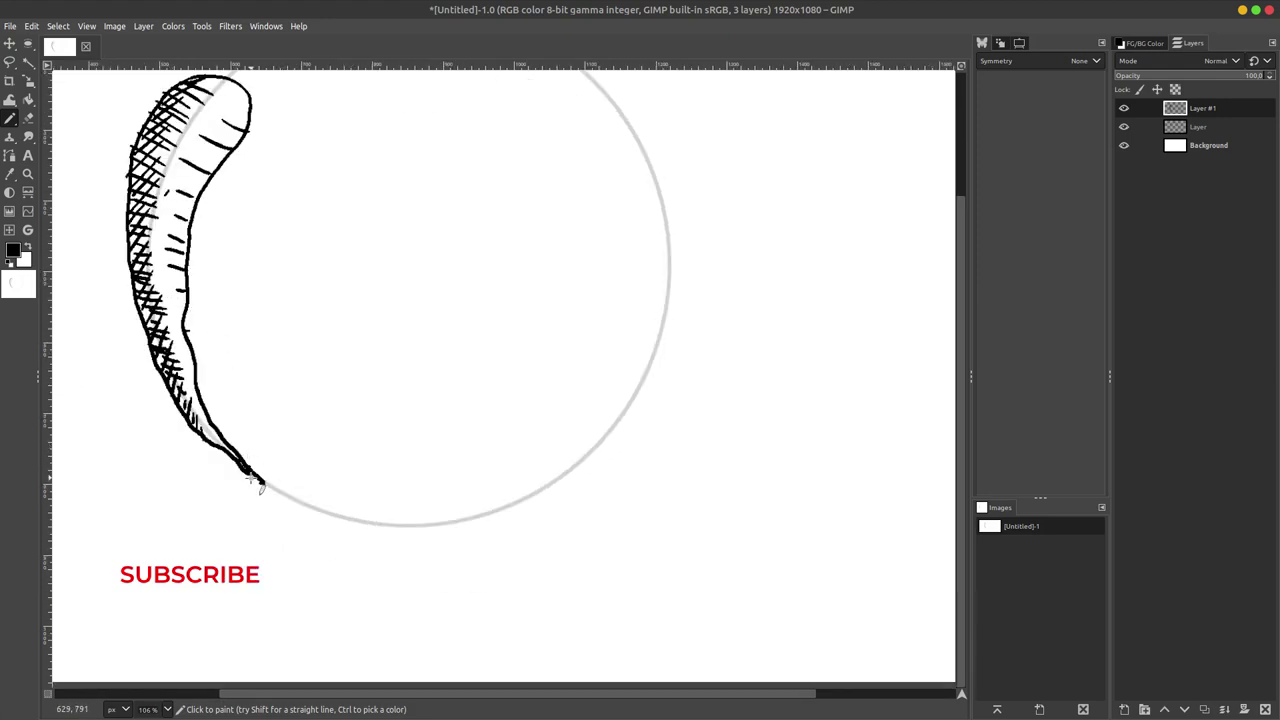
mouse_move(314, 508)
left_mouse_down()
mouse_move(394, 526)
mouse_move(477, 523)
mouse_move(557, 486)
mouse_move(654, 380)
mouse_move(668, 276)
left_mouse_up()
scroll(465, 315, "up", 2)
scroll(465, 315, "right", 2)
scroll(465, 315, "down", 3)
scroll(465, 315, "left", 2)
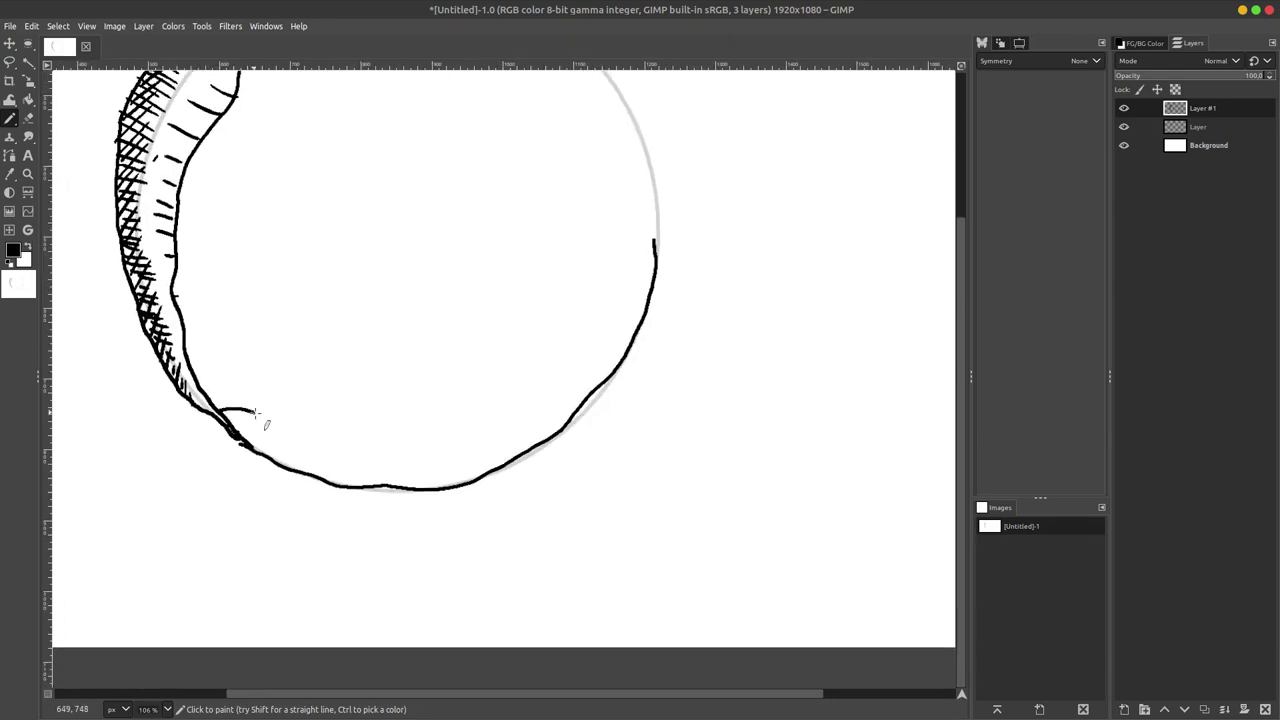
left_click_drag(294, 436, 318, 443)
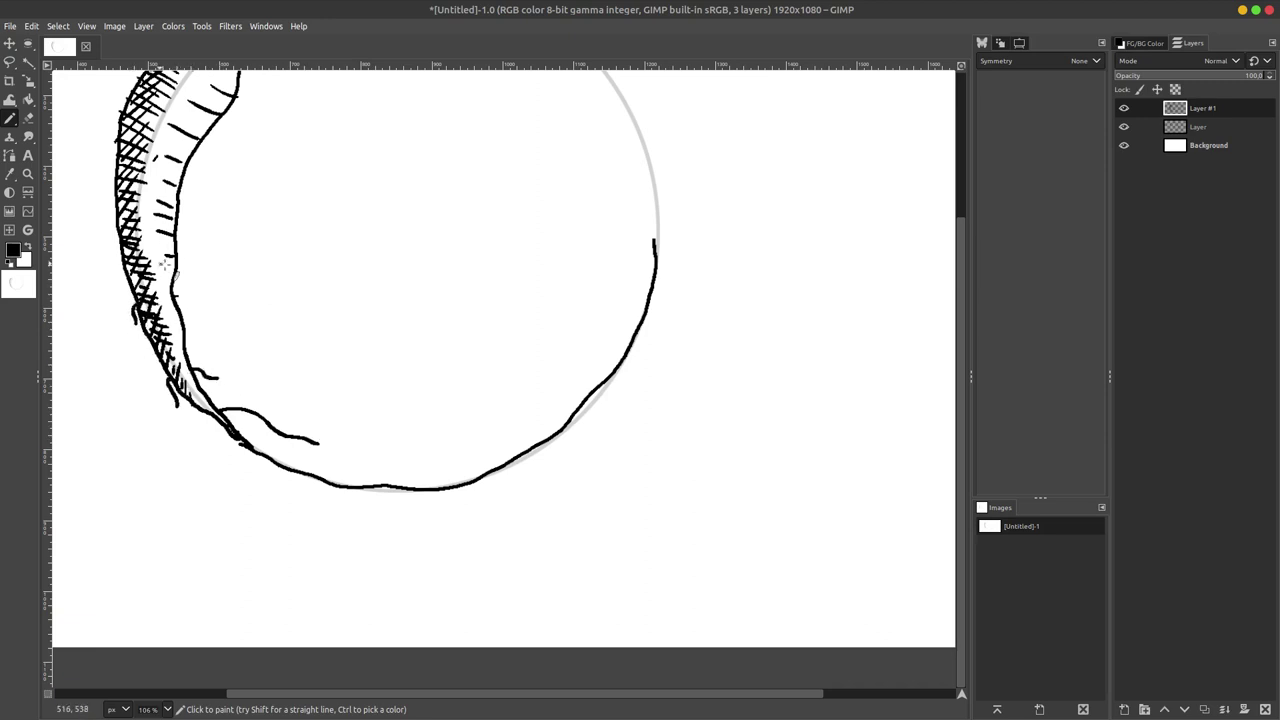
- Add overlapping root strands along the bottom, a wiggly root hair, and a strand curving from the tip
scroll(165, 262, "down", 1)
scroll(150, 285, "down", 2)
scroll(150, 285, "right", 1)
mouse_move(137, 296)
left_mouse_down()
mouse_move(273, 347)
mouse_move(362, 358)
mouse_move(498, 314)
left_mouse_up()
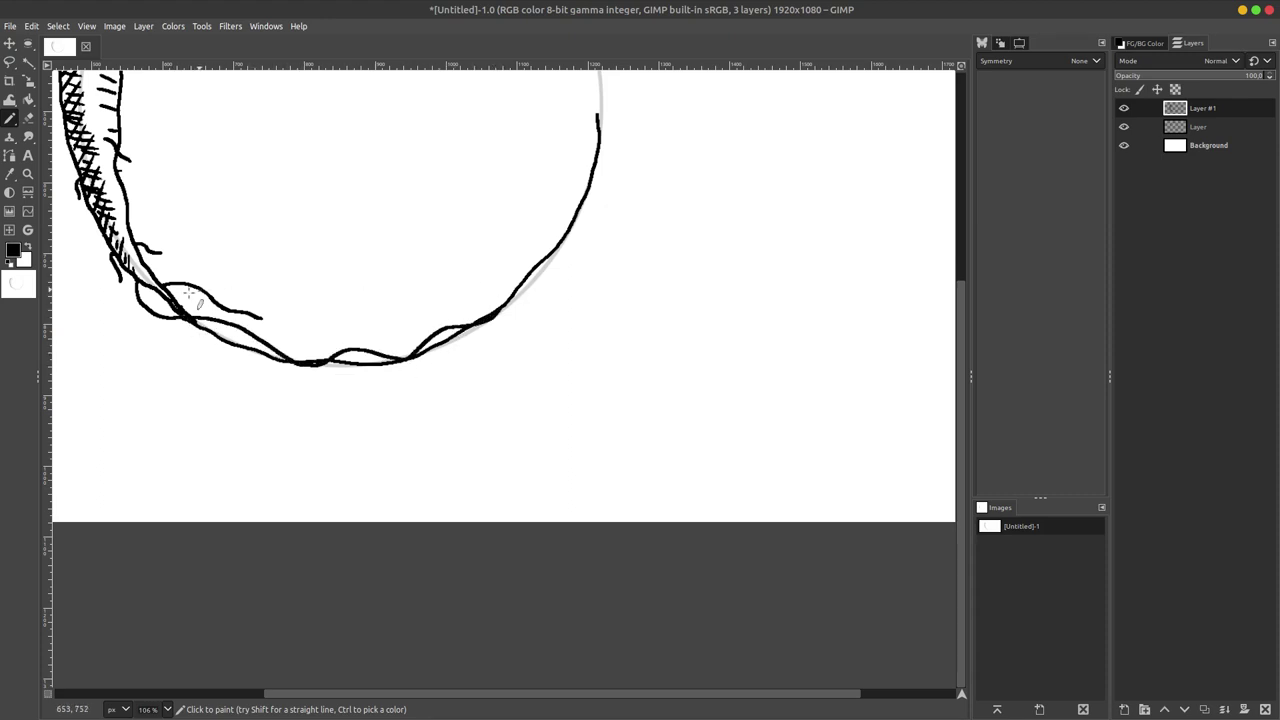
mouse_move(148, 264)
left_mouse_down()
mouse_move(184, 282)
mouse_move(208, 332)
mouse_move(291, 370)
mouse_move(370, 363)
mouse_move(498, 314)
left_mouse_up()
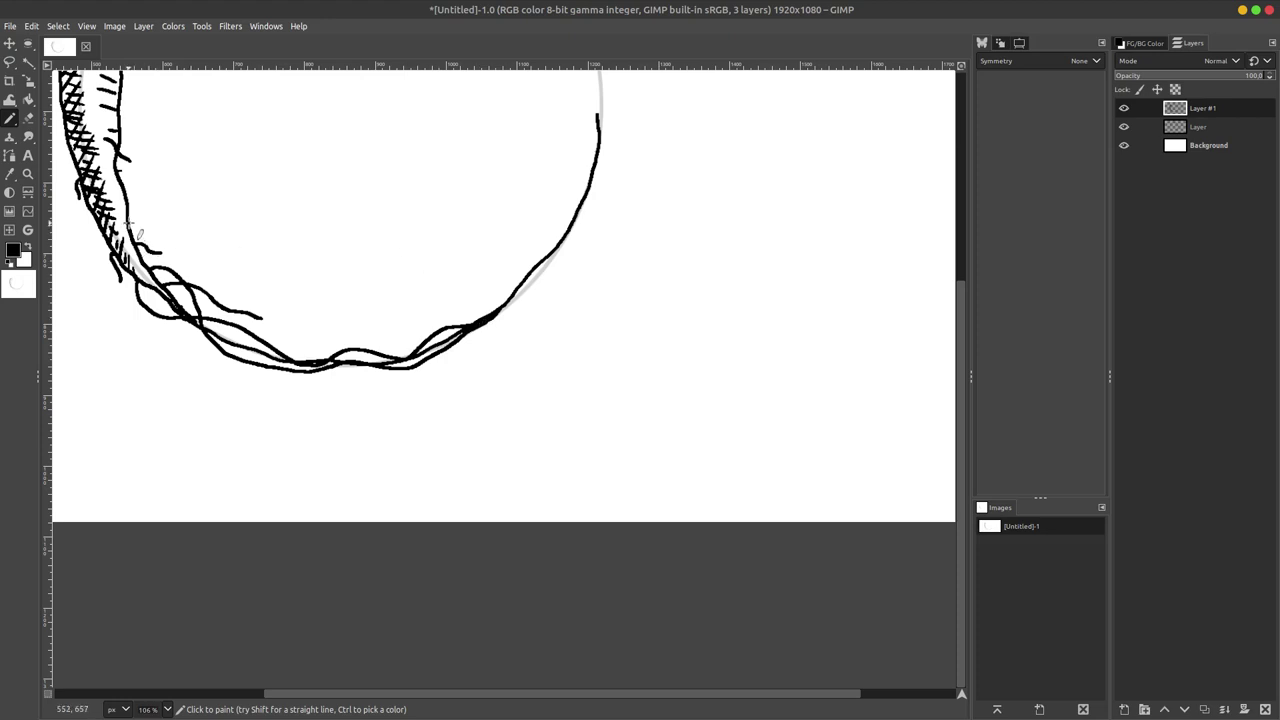
left_click_drag(148, 243, 161, 253)
left_click_drag(161, 327, 250, 384)
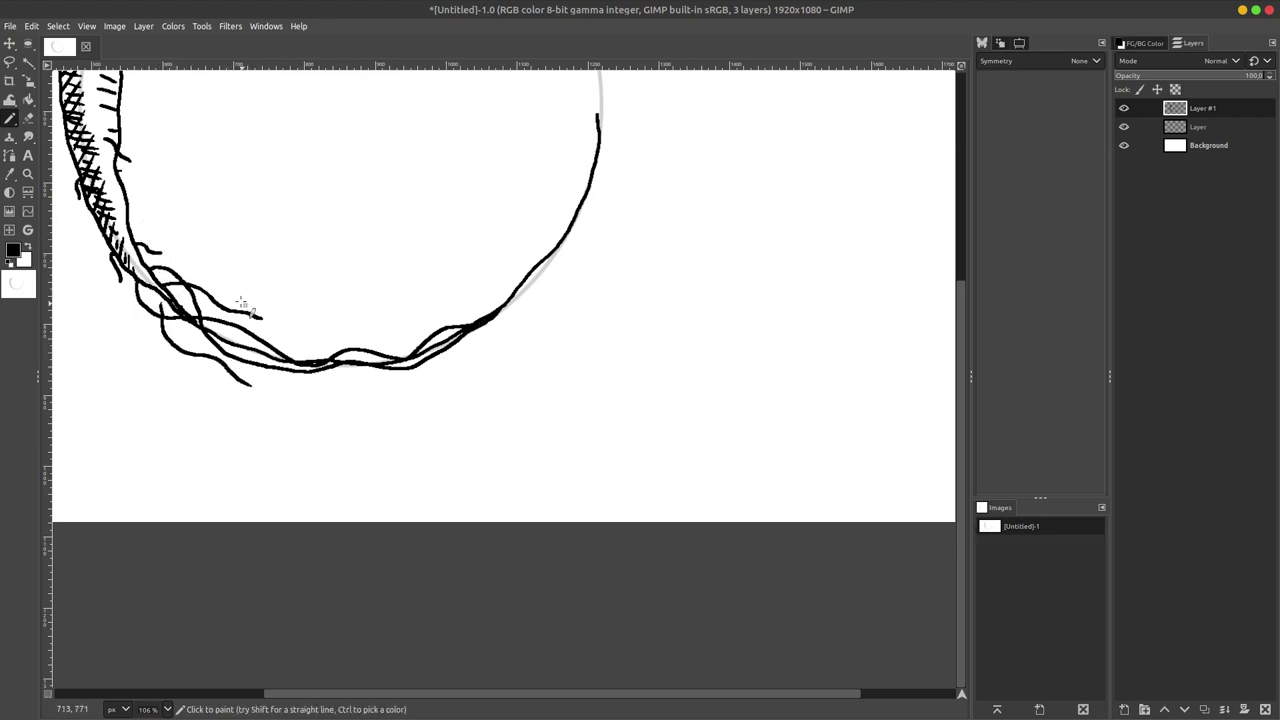
- Draw a short root strand from the carrot tip, then undo it to redraw
scroll(295, 327, "up", 2)
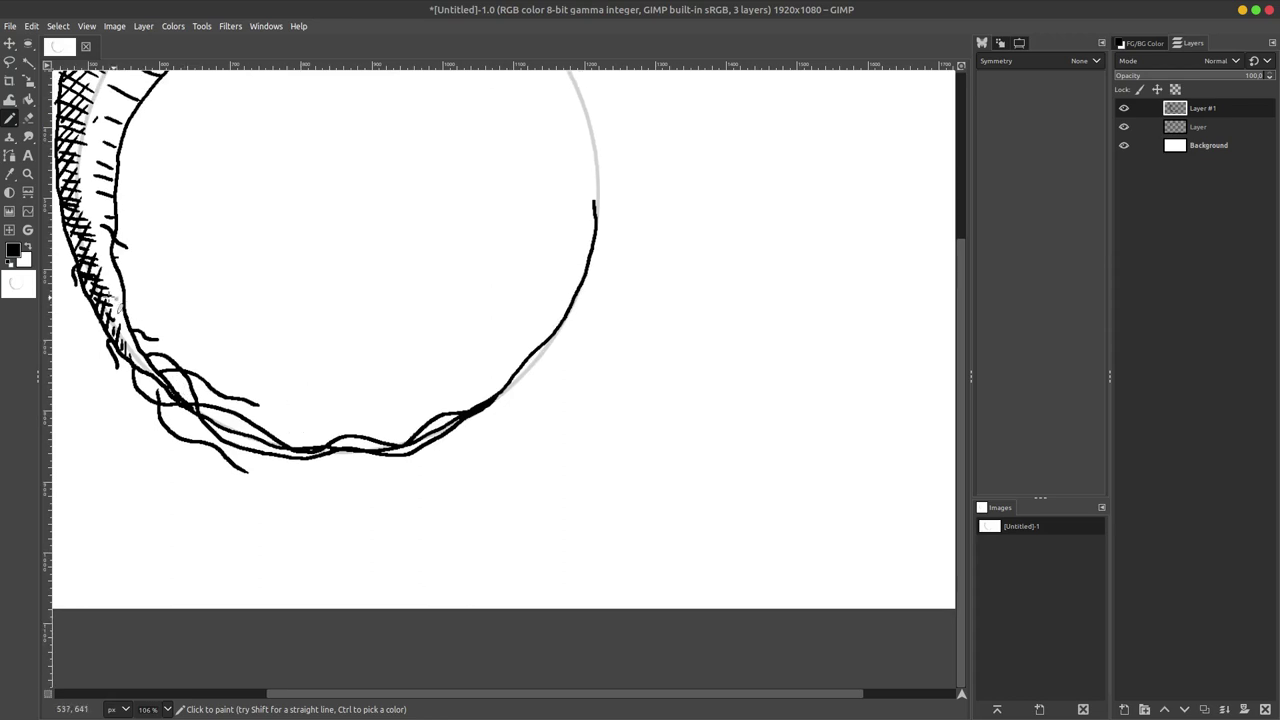
scroll(133, 280, "up", 2)
scroll(165, 258, "left", 2)
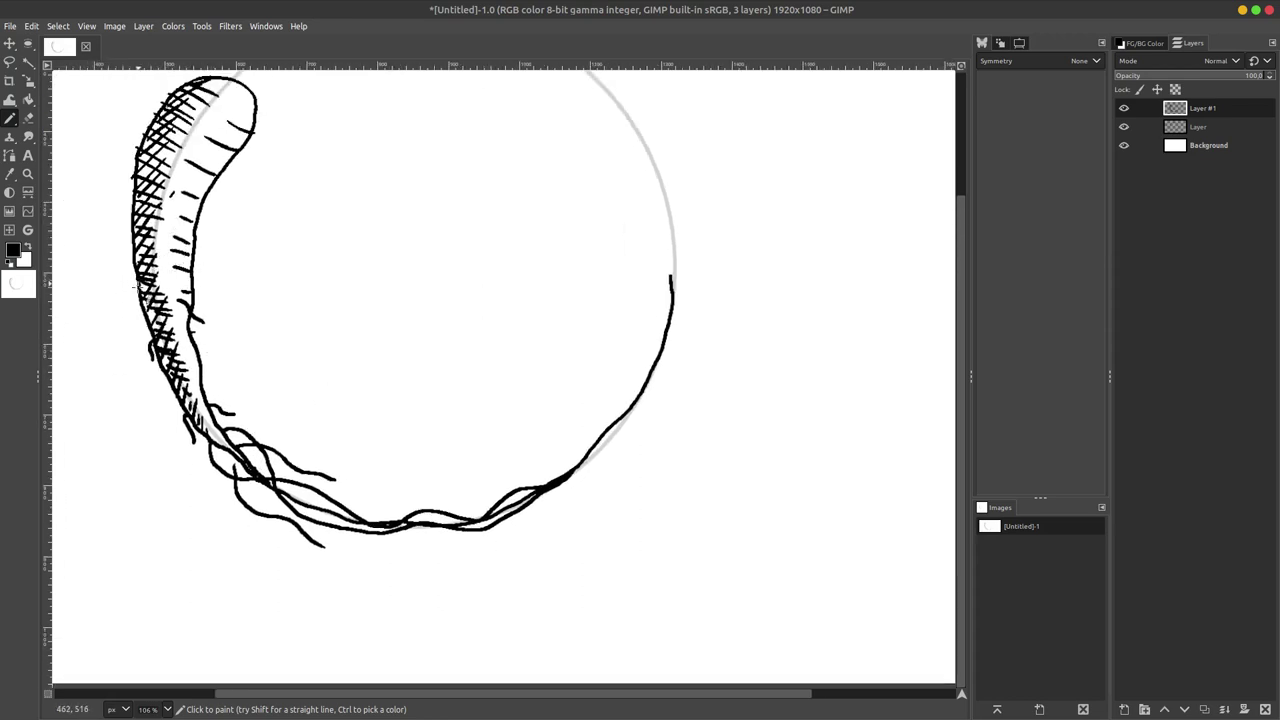
scroll(235, 347, "down", 2)
scroll(235, 347, "right", 1)
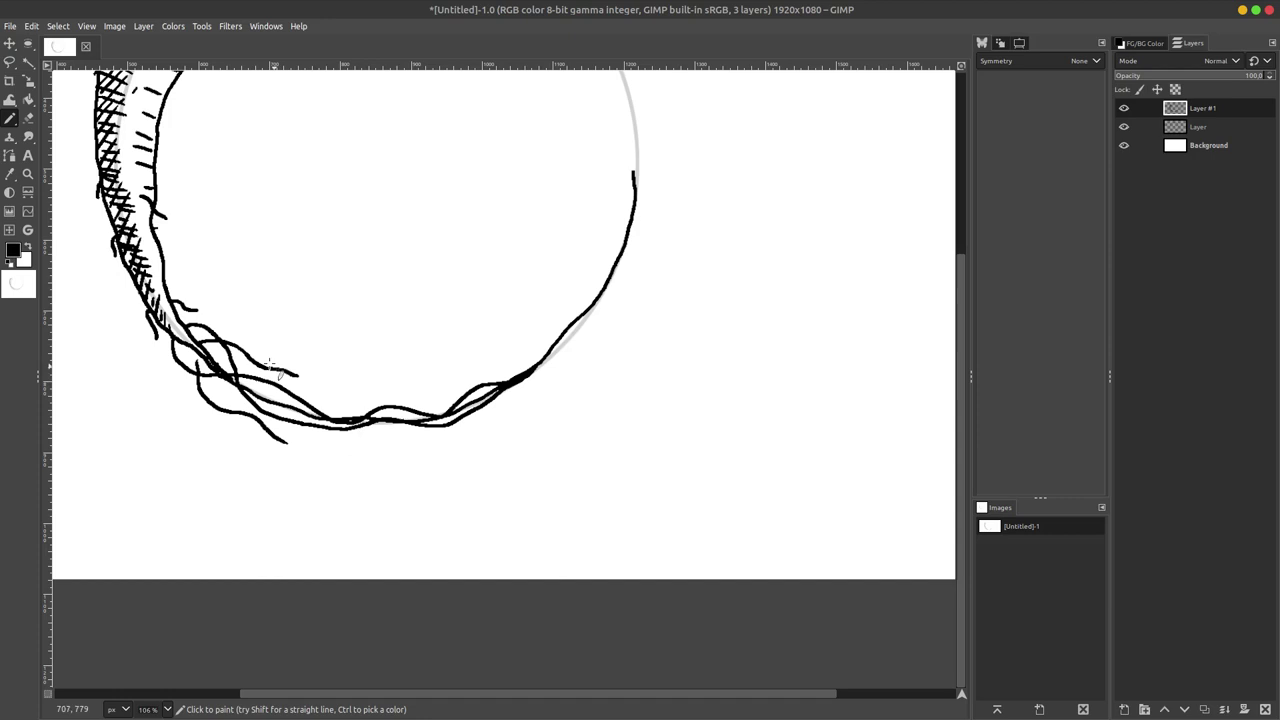
mouse_move(168, 288)
left_mouse_down()
mouse_move(373, 446)
mouse_move(621, 249)
left_mouse_up()
key("ctrl+z")
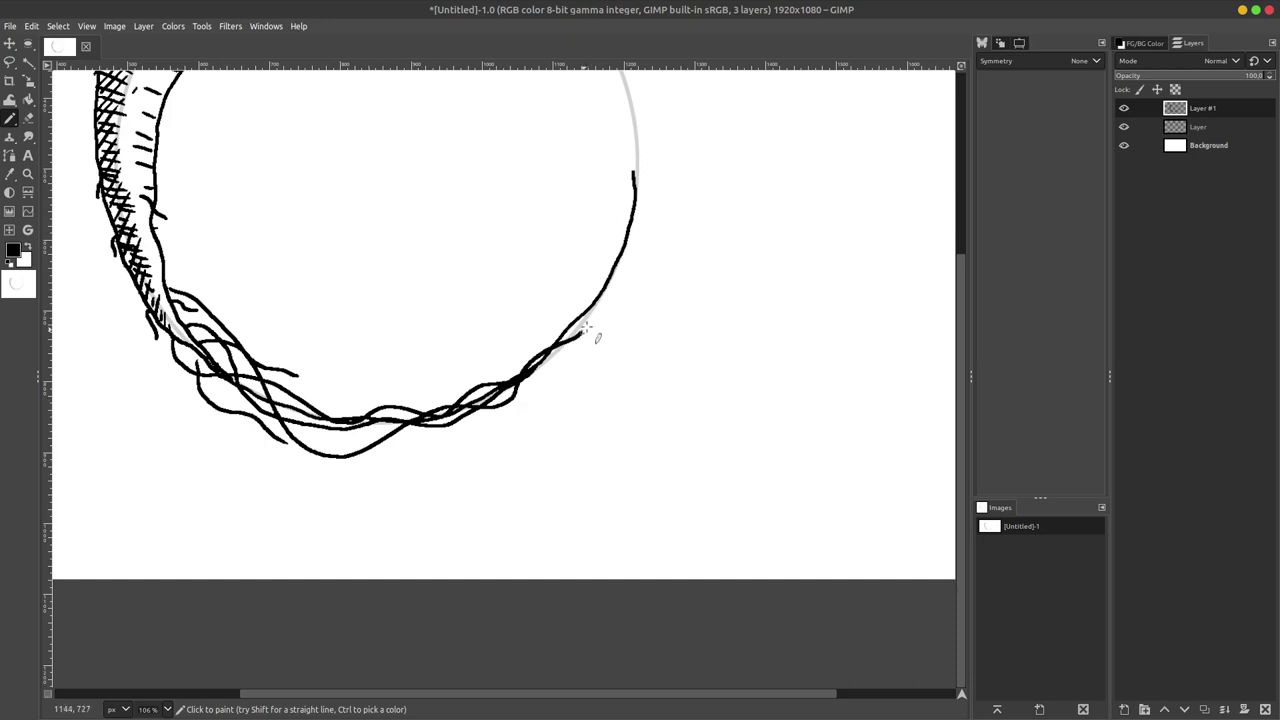
scroll(531, 231, "left", 2)
scroll(531, 231, "up", 3)
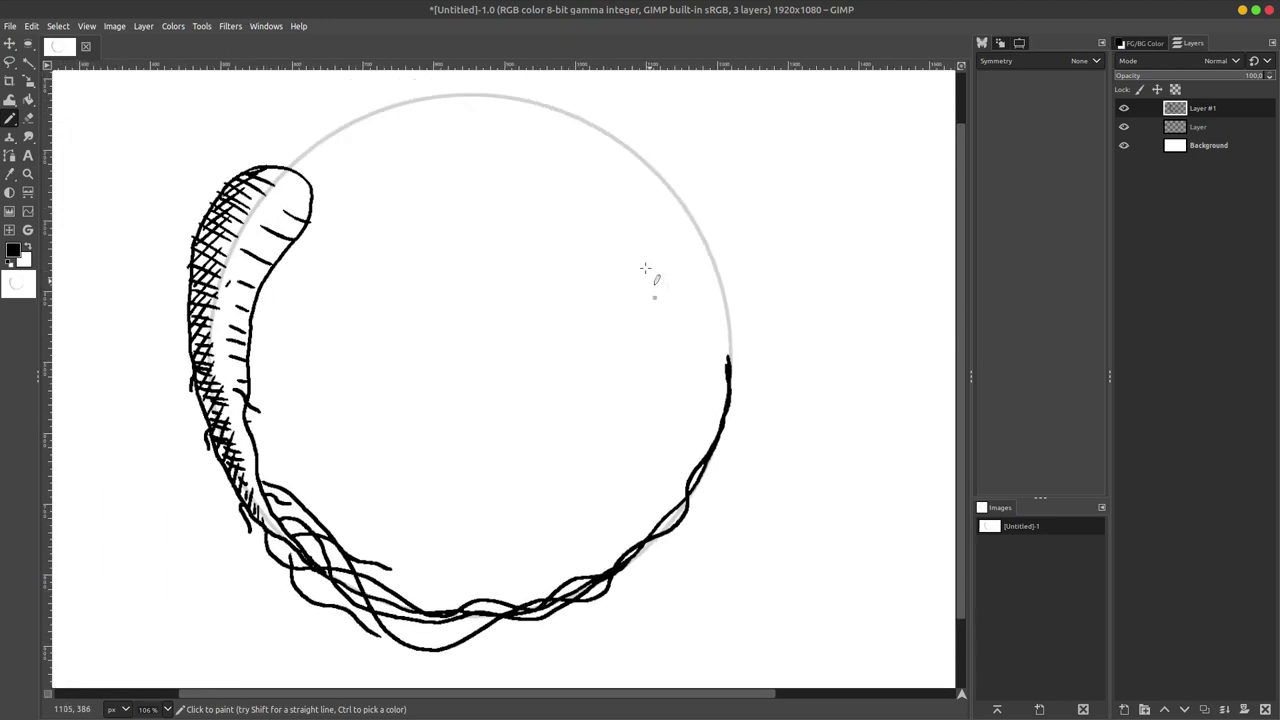
- Ink the leaves' upper outline and lower edge along the circle, redrawing the stem line
scroll(380, 302, "up", 2)
left_click_drag(293, 222, 291, 267)
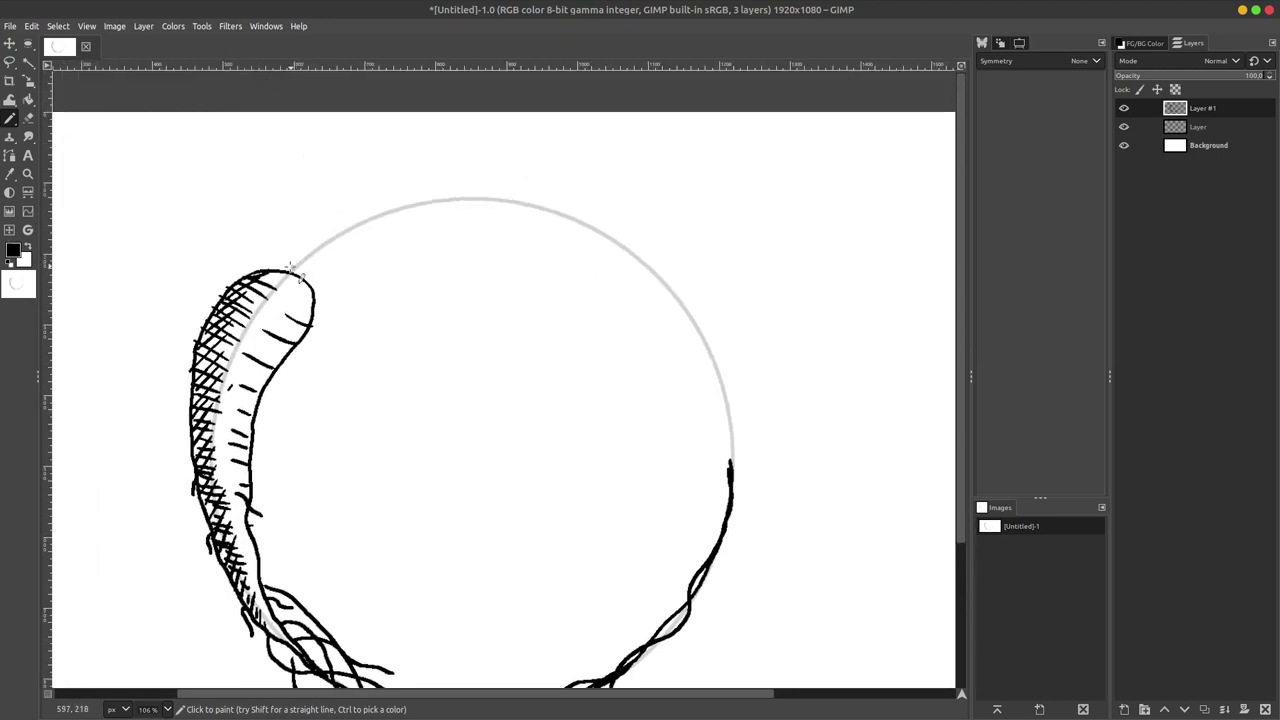
mouse_move(310, 213)
left_mouse_down()
mouse_move(434, 143)
mouse_move(591, 189)
mouse_move(705, 272)
mouse_move(675, 270)
mouse_move(699, 332)
mouse_move(554, 240)
mouse_move(447, 211)
mouse_move(297, 260)
mouse_move(300, 172)
mouse_move(424, 128)
mouse_move(385, 180)
left_mouse_up()
mouse_move(297, 268)
left_mouse_down()
mouse_move(515, 245)
mouse_move(477, 183)
left_mouse_up()
left_click_drag(300, 244, 385, 205)
key("ctrl+z")
mouse_move(286, 268)
left_mouse_down()
mouse_move(400, 205)
mouse_move(476, 186)
mouse_move(585, 220)
mouse_move(668, 272)
left_mouse_up()
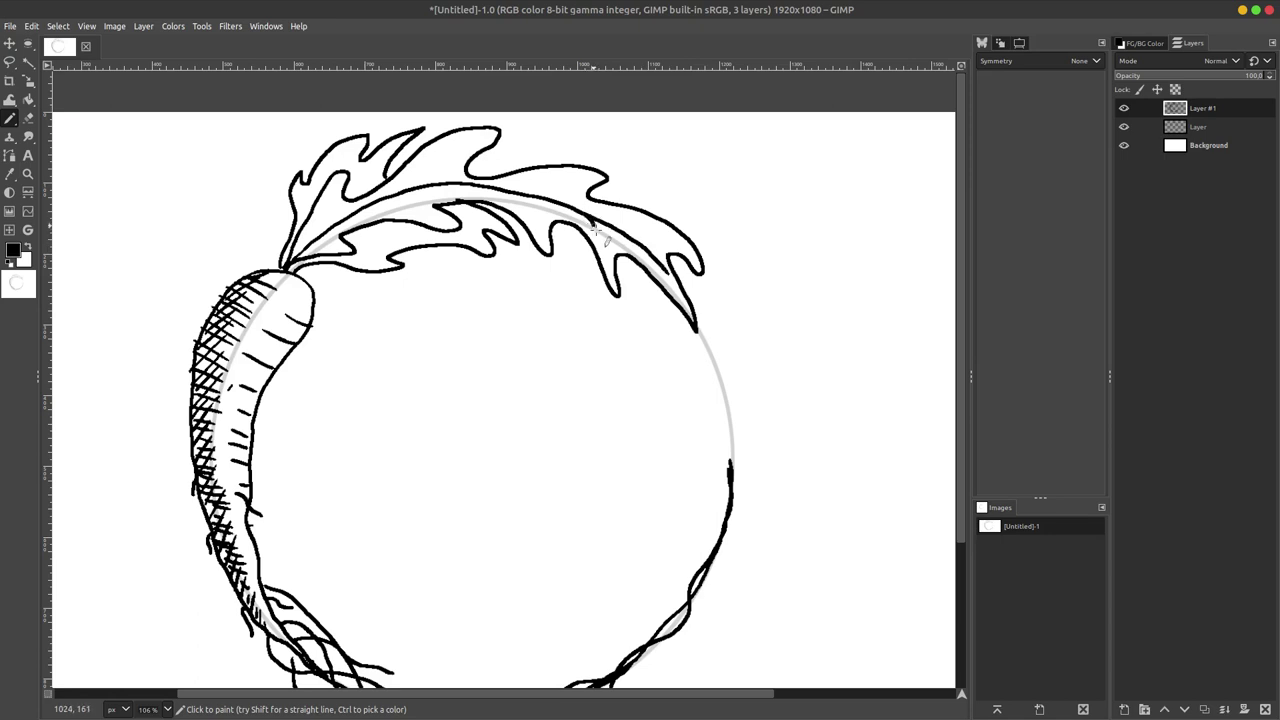
- Ink the right leaf lobes, strengthen edges and a notch, then hide the grey guide circle
left_click_drag(607, 225, 673, 251)
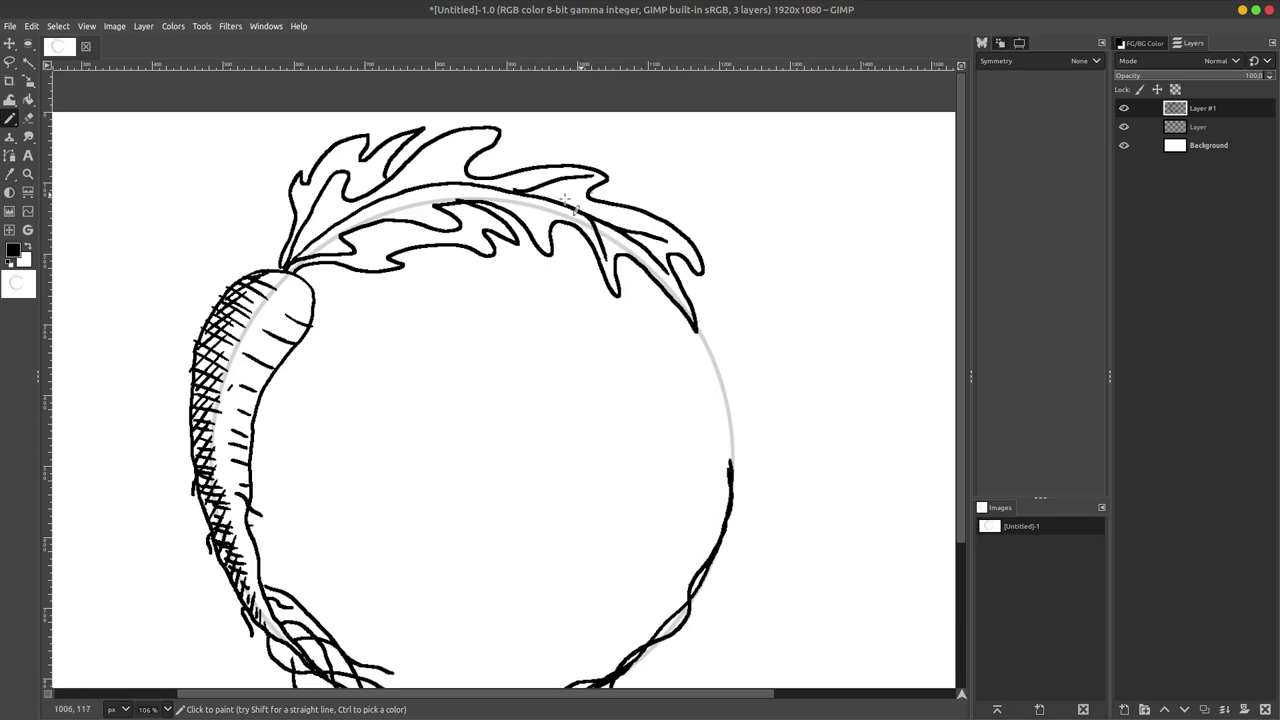
left_click_drag(508, 188, 568, 178)
left_click_drag(491, 187, 556, 240)
left_click_drag(413, 185, 367, 204)
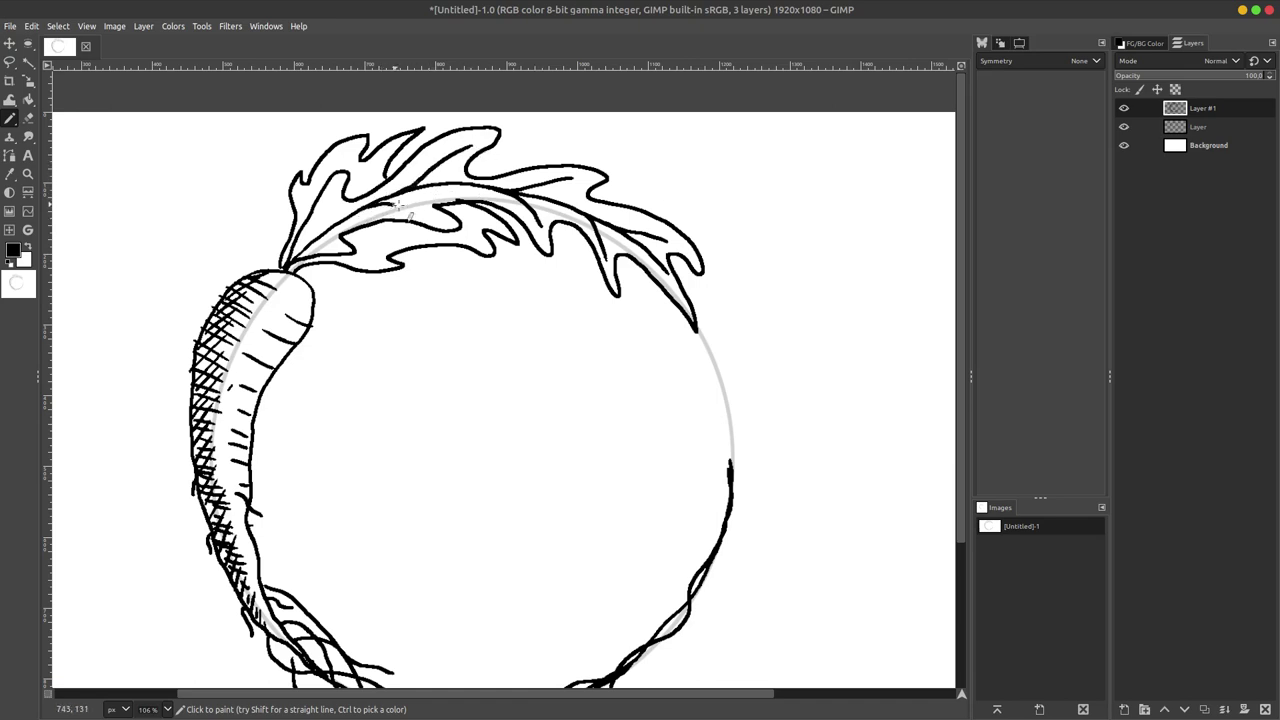
left_click_drag(298, 254, 318, 222)
left_click_drag(364, 174, 349, 201)
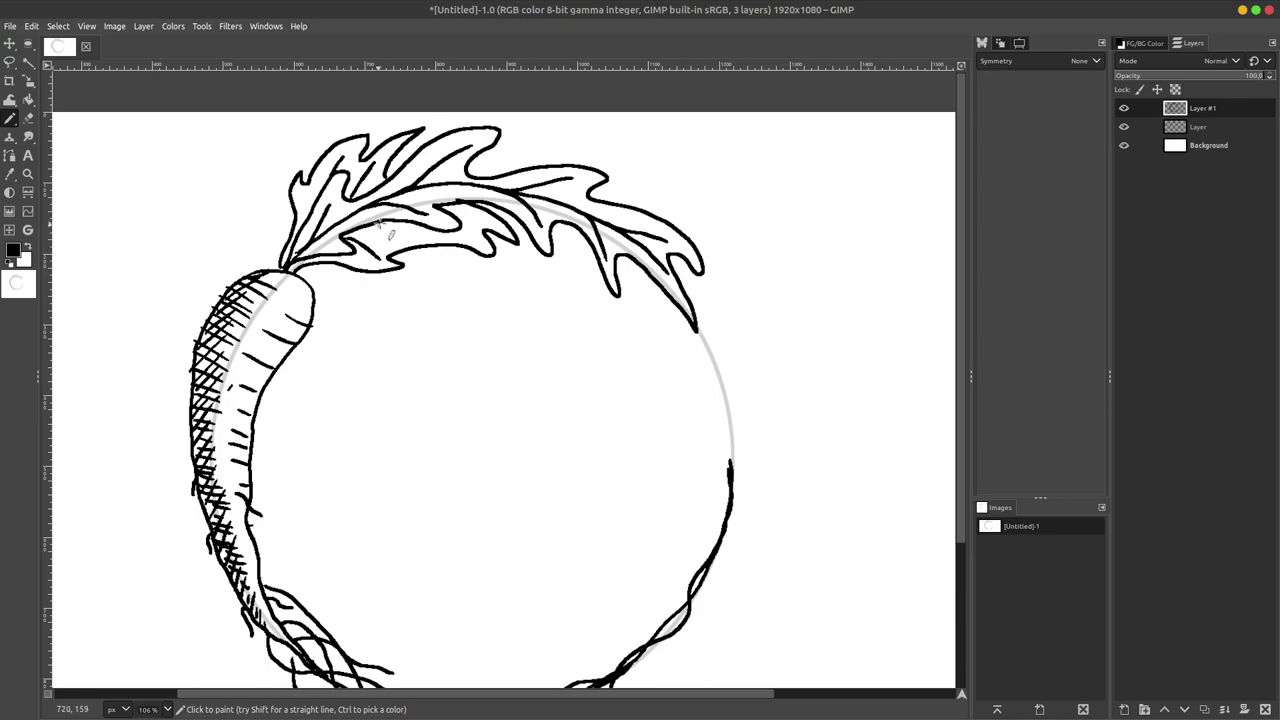
scroll(655, 175, "down", 3)
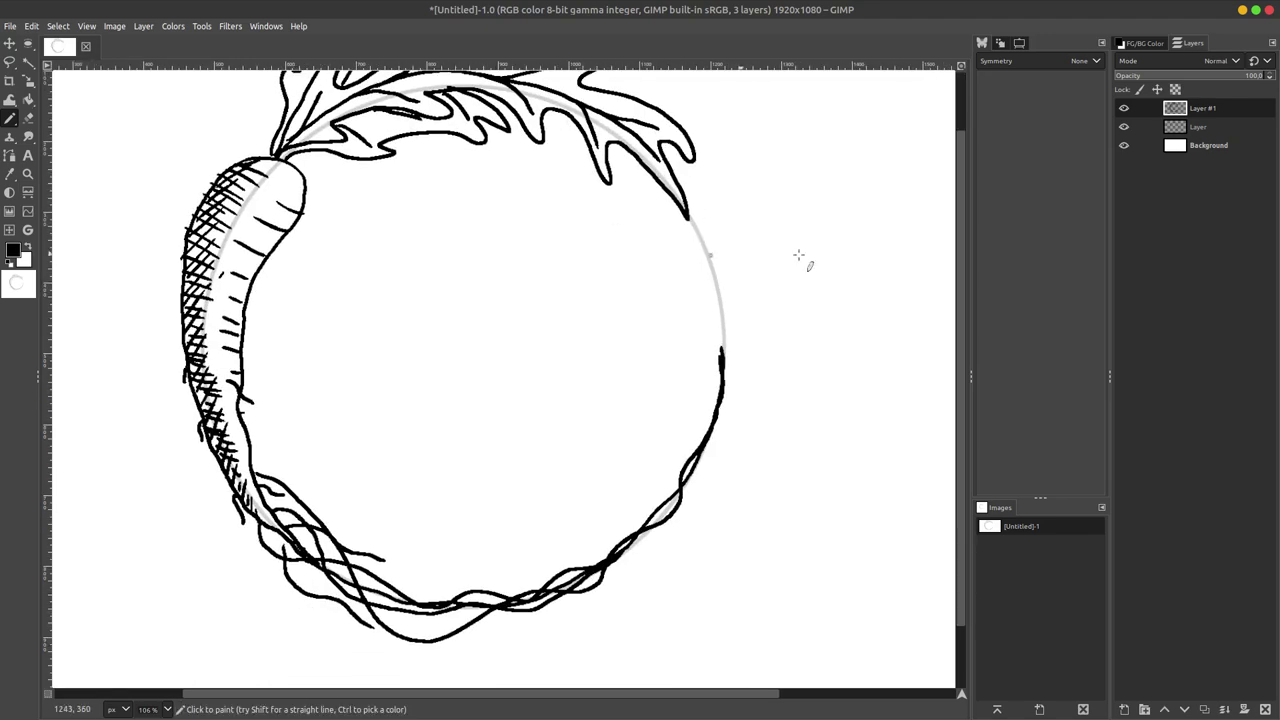
left_click(1124, 127)
- Add a new empty Layer #2 and move it just below the ink layer Layer #1
scroll(691, 263, "down", 3)
scroll(606, 329, "down", 3)
scroll(675, 271, "up", 2)
scroll(708, 257, "up", 3)
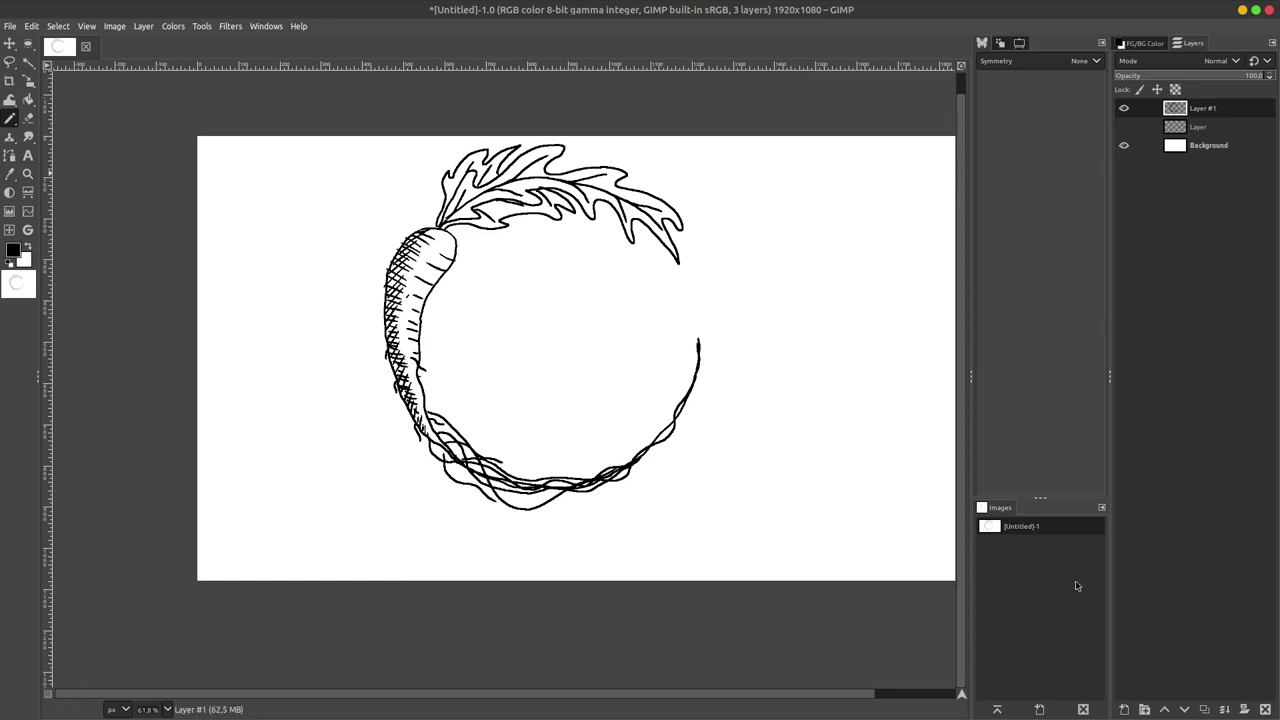
left_click(1123, 709, "shift")
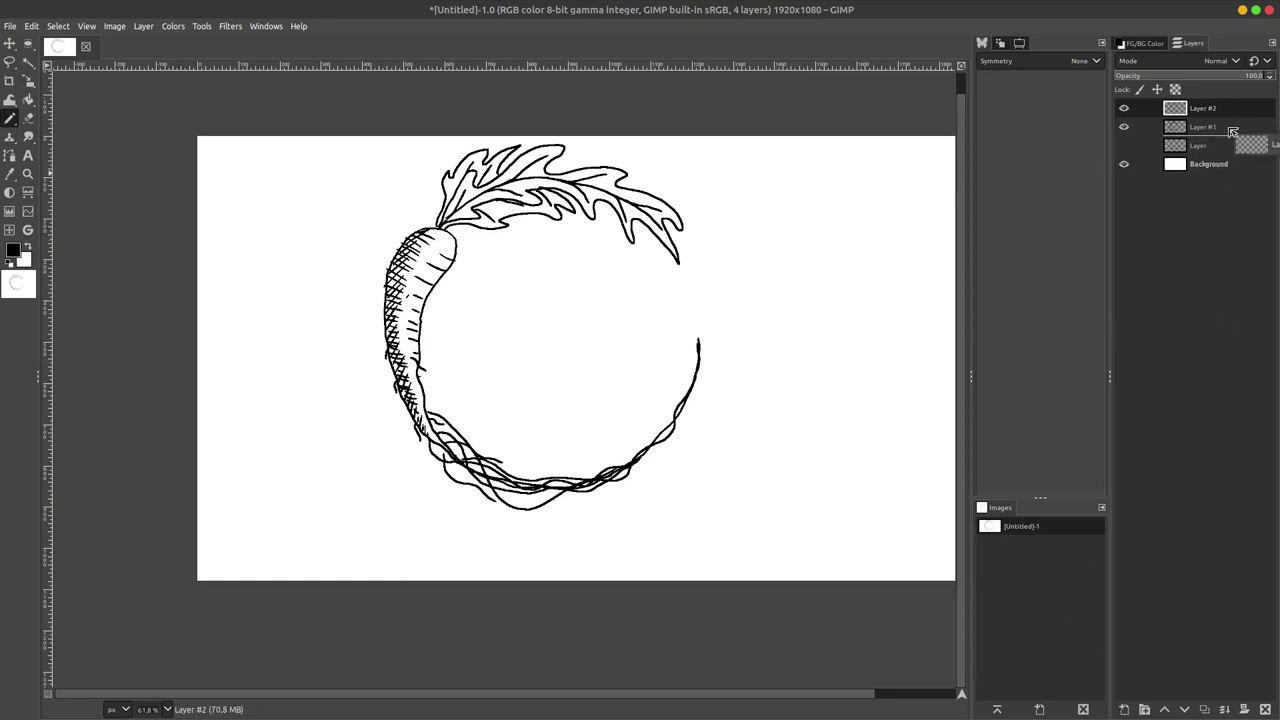
left_click_drag(1231, 118, 1231, 137)
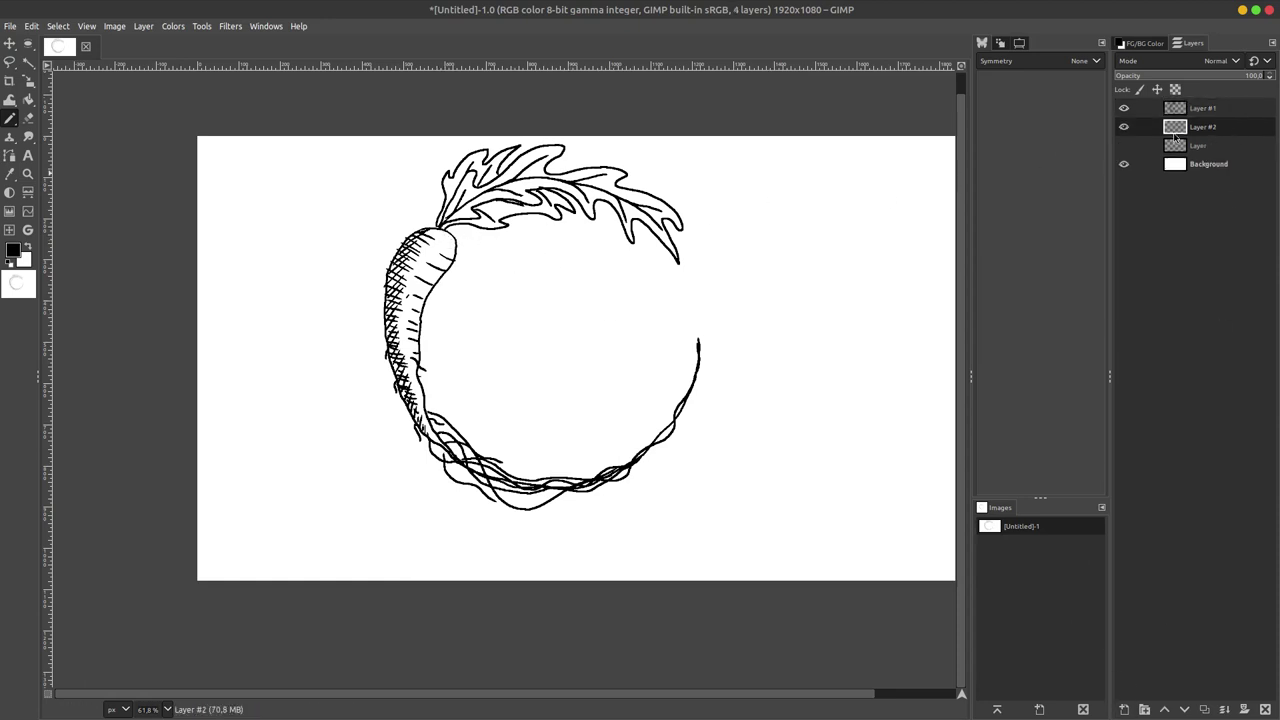
left_click(12, 120)
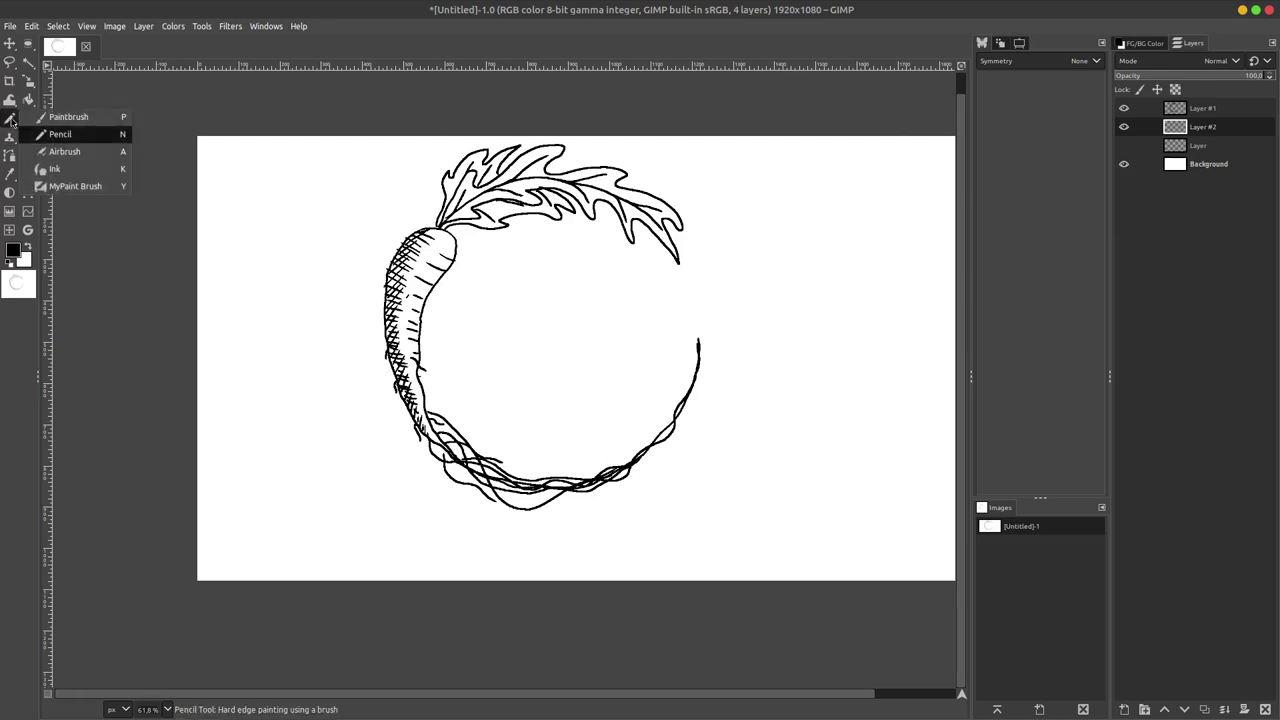
- Switch to the Airbrush with foreground colour set to golden e3a531
left_click(74, 152)
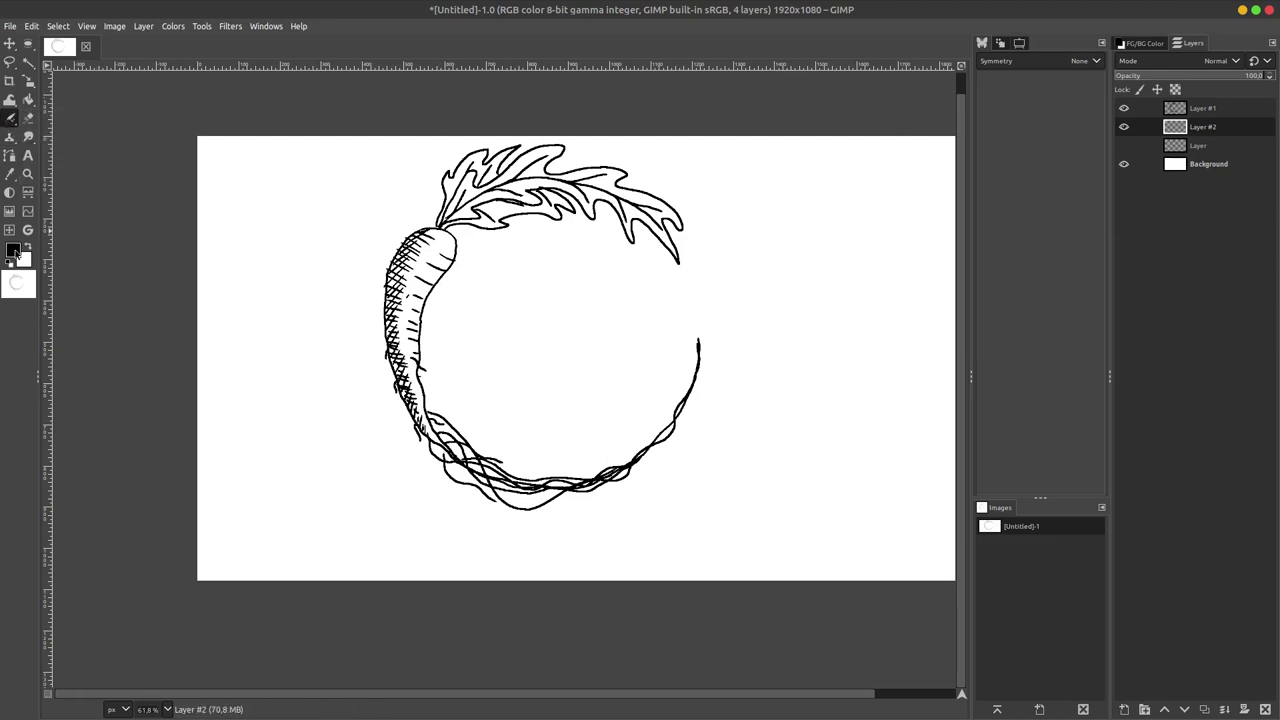
left_click(15, 253)
left_click(606, 356)
left_click_drag(583, 300, 583, 254)
left_click(718, 425)
- Choose the 2. Hardness 075 brush and airbrush a first orange stroke on the carrot's left side
left_click(1019, 45)
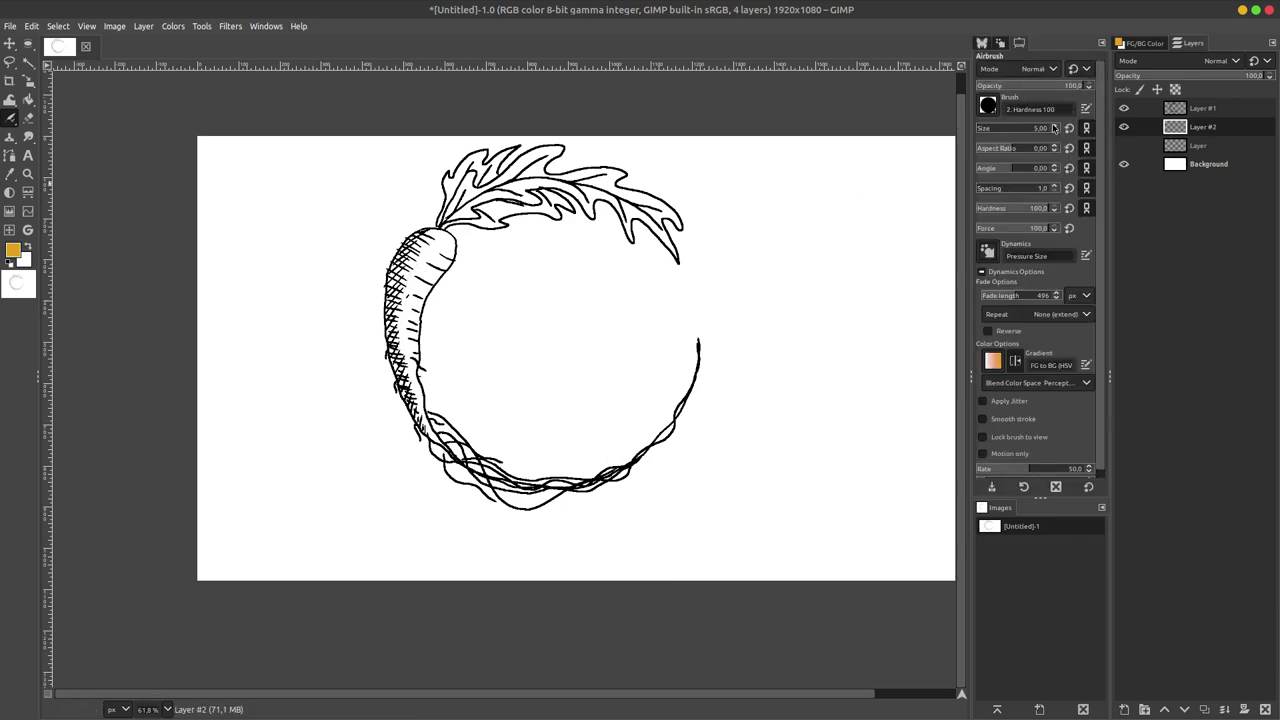
left_click(987, 108)
left_click(1020, 144)
mouse_move(407, 271)
left_mouse_down()
mouse_move(449, 245)
mouse_move(426, 238)
mouse_move(394, 388)
mouse_move(452, 241)
mouse_move(440, 266)
mouse_move(398, 268)
mouse_move(412, 430)
mouse_move(412, 280)
mouse_move(450, 140)
mouse_move(425, 130)
mouse_move(413, 190)
left_mouse_up()
scroll(475, 203, "up", 1)
scroll(434, 241, "up", 2)
- Airbrush orange along the carrot's right and left edges and its hatched side
scroll(440, 266, "down", 3)
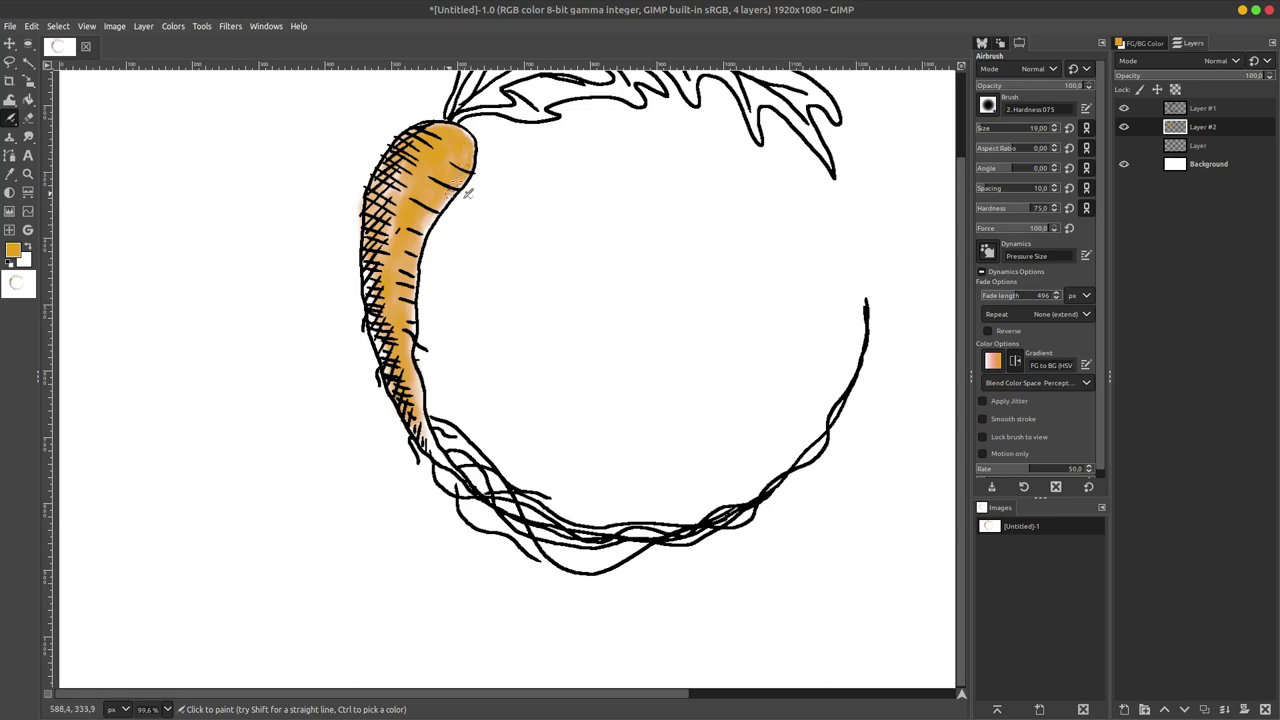
left_click_drag(446, 223, 432, 249)
mouse_move(422, 296)
left_mouse_down()
mouse_move(419, 364)
mouse_move(467, 486)
left_mouse_up()
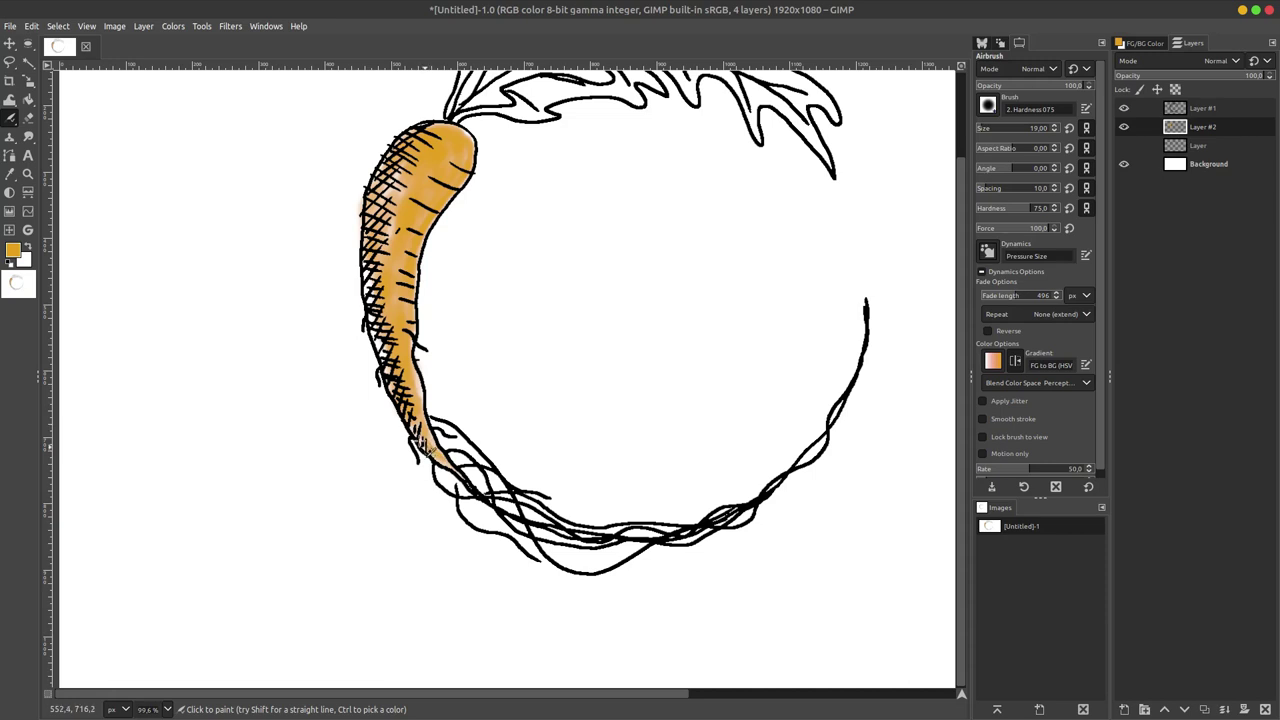
left_click_drag(416, 405, 370, 270)
mouse_move(407, 190)
left_mouse_down()
mouse_move(398, 264)
mouse_move(409, 253)
left_mouse_up()
left_click_drag(354, 322, 386, 240)
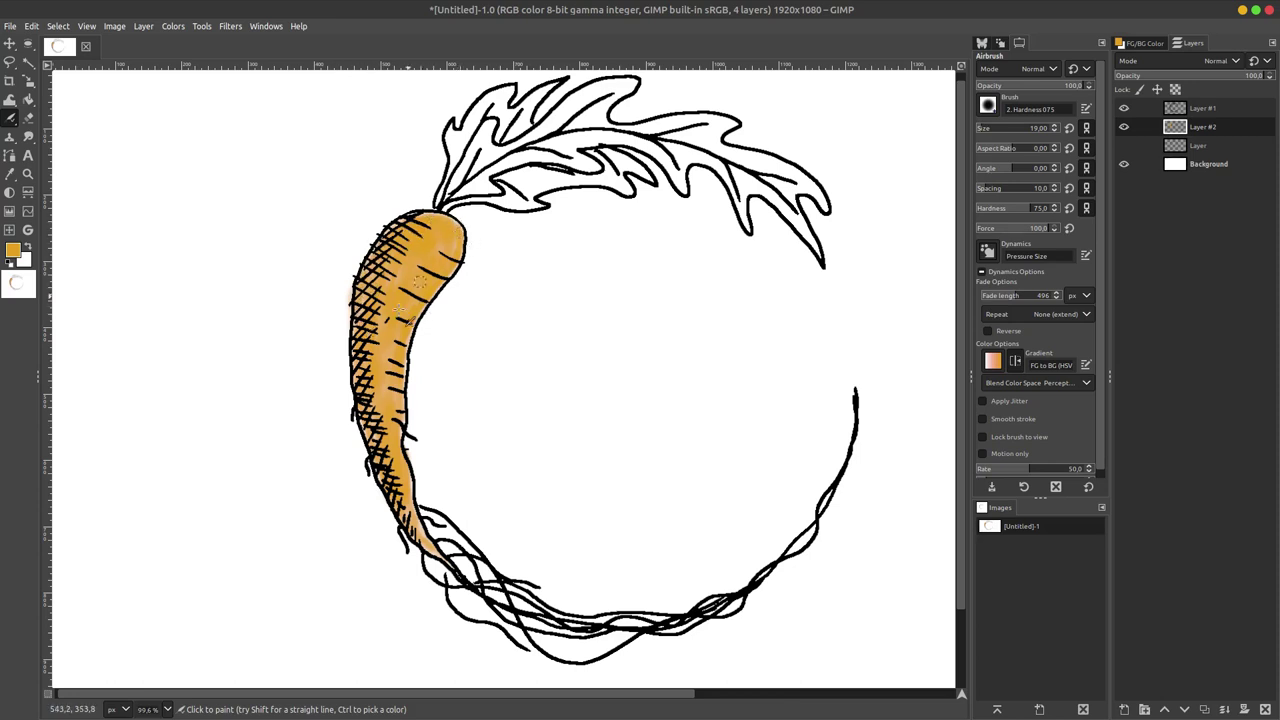
- Change the paint colour to deeper orange d78f07 and fill the gap at the carrot's top
left_click(13, 251)
left_click_drag(588, 261, 600, 287)
left_click(720, 424)
left_click_drag(435, 233, 387, 258)
left_click_drag(418, 213, 388, 248)
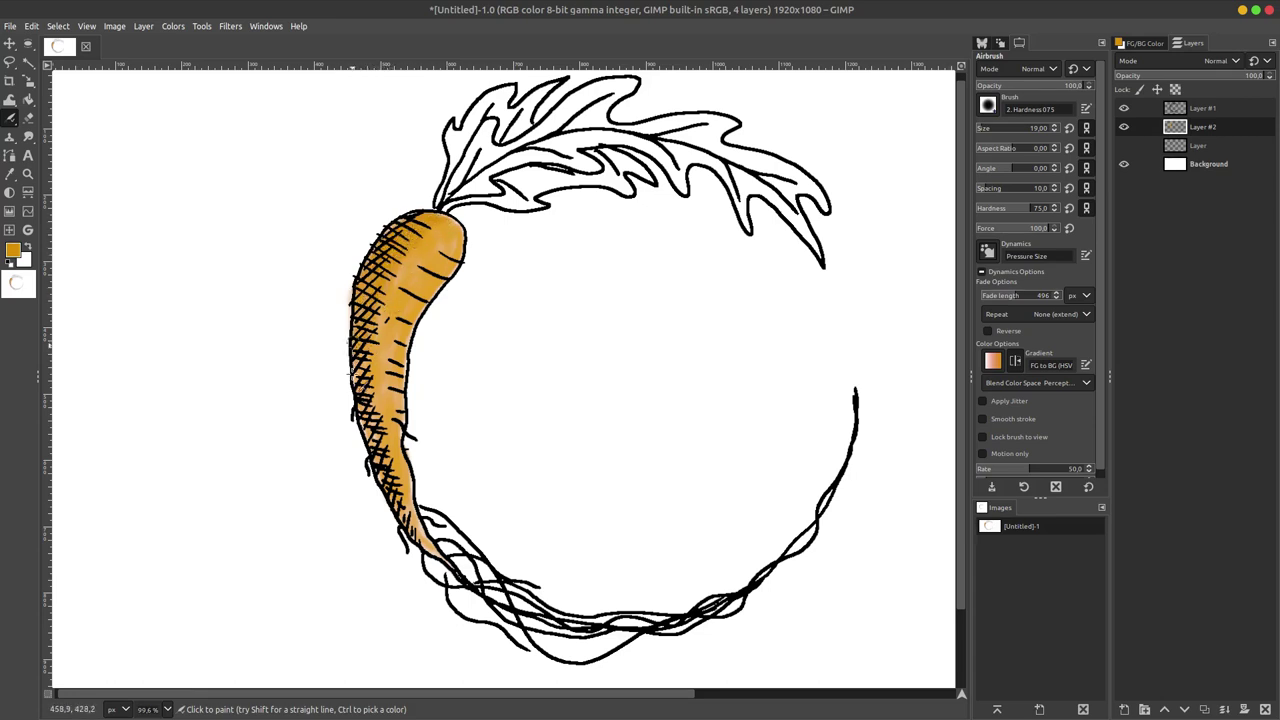
left_click(13, 250)
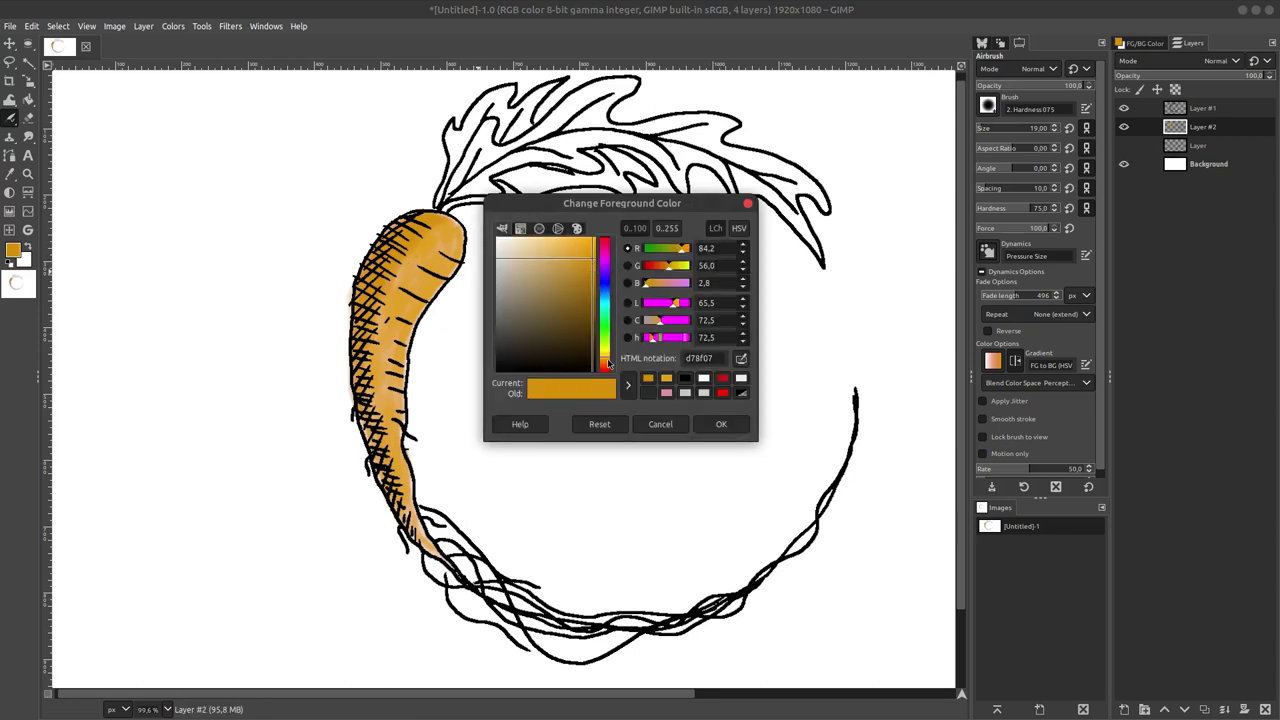
- Switch to red-orange d77007 and darken the left hatching, tip and top of the carrot
left_click_drag(607, 364, 606, 368)
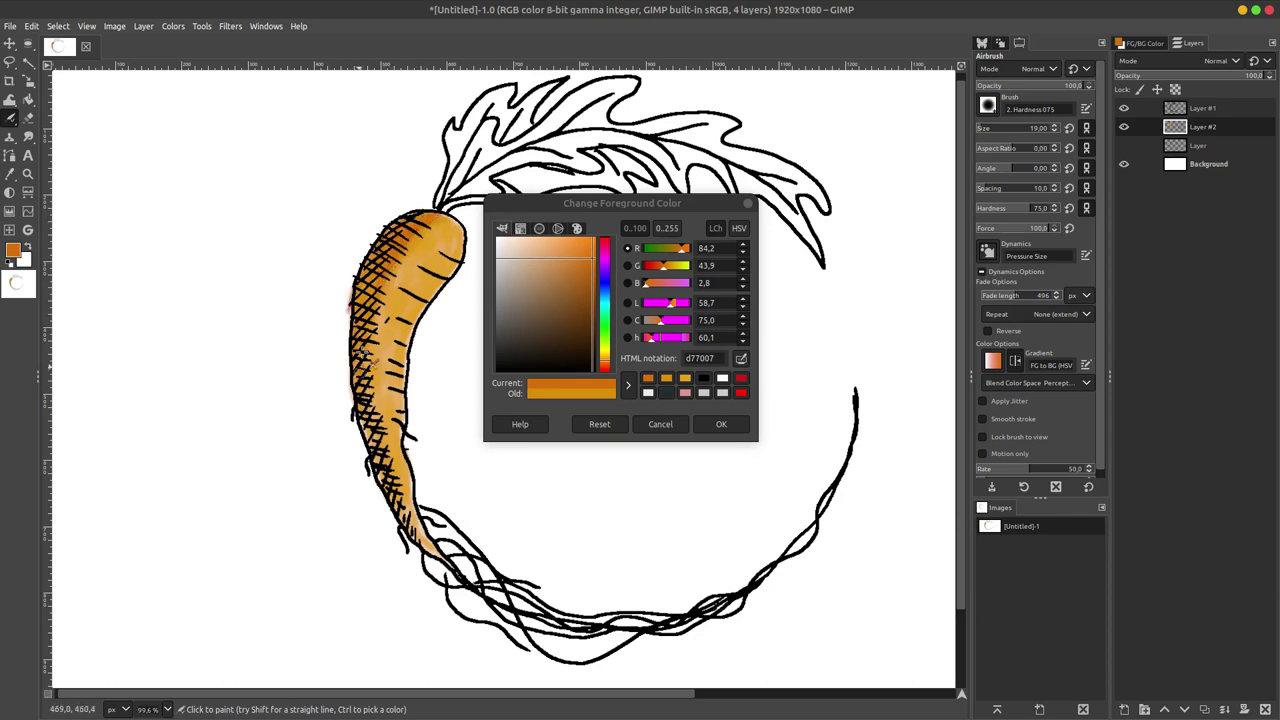
mouse_move(368, 446)
left_mouse_down()
mouse_move(380, 374)
mouse_move(381, 458)
left_mouse_up()
left_click_drag(419, 524, 395, 436)
left_click_drag(388, 378, 386, 392)
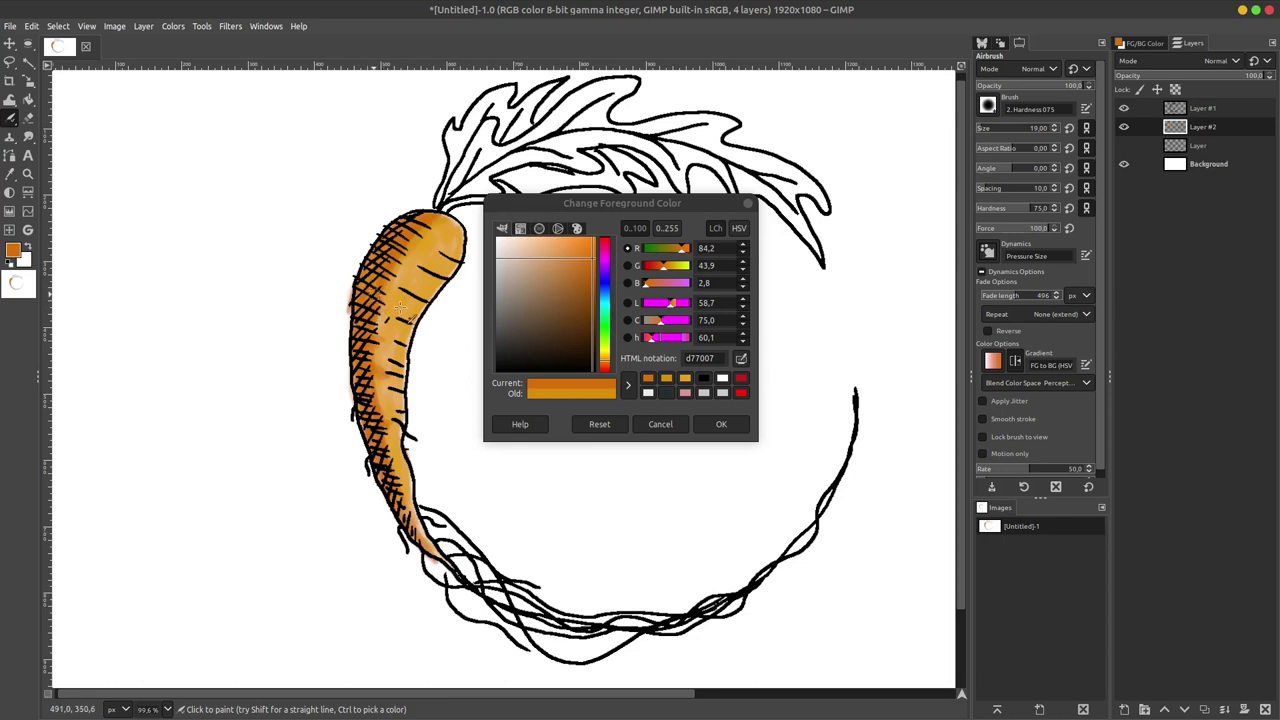
mouse_move(462, 226)
left_mouse_down()
mouse_move(430, 211)
mouse_move(381, 249)
left_mouse_up()
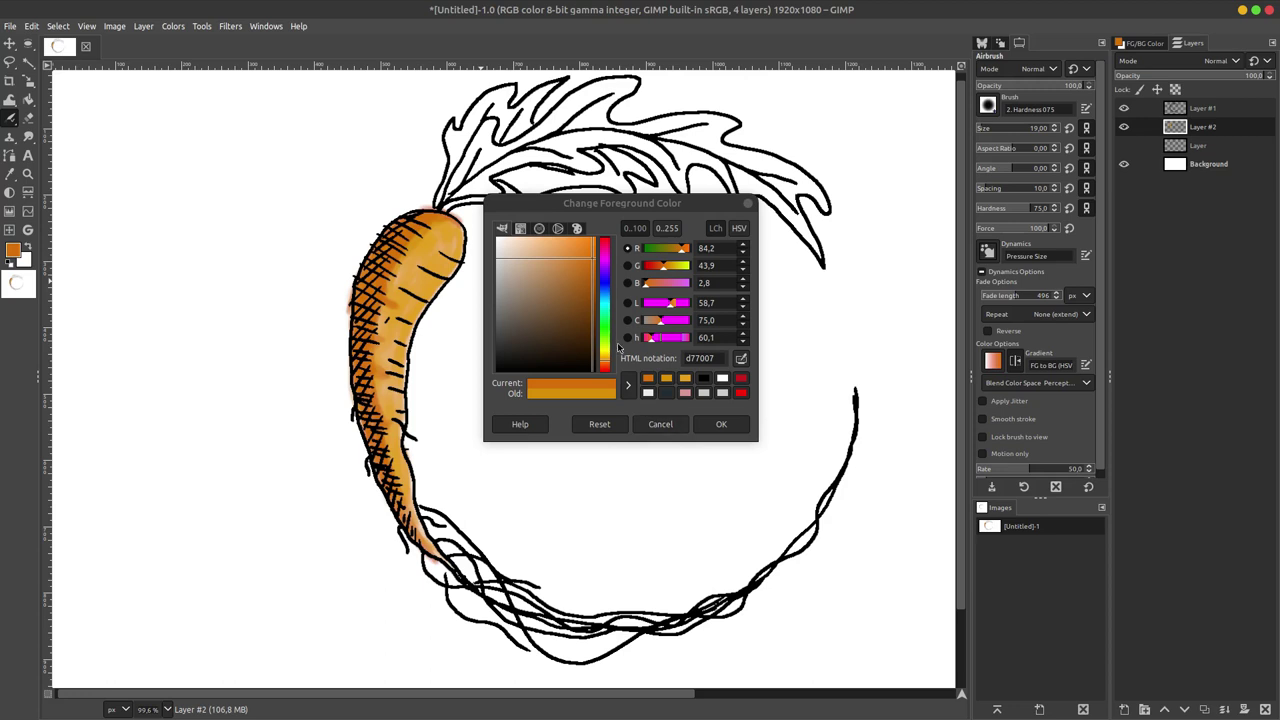
- Paint a pale yellow highlight down the carrot's right side, lightening it toward near-white
left_click_drag(605, 362, 605, 352)
left_click_drag(557, 280, 534, 242)
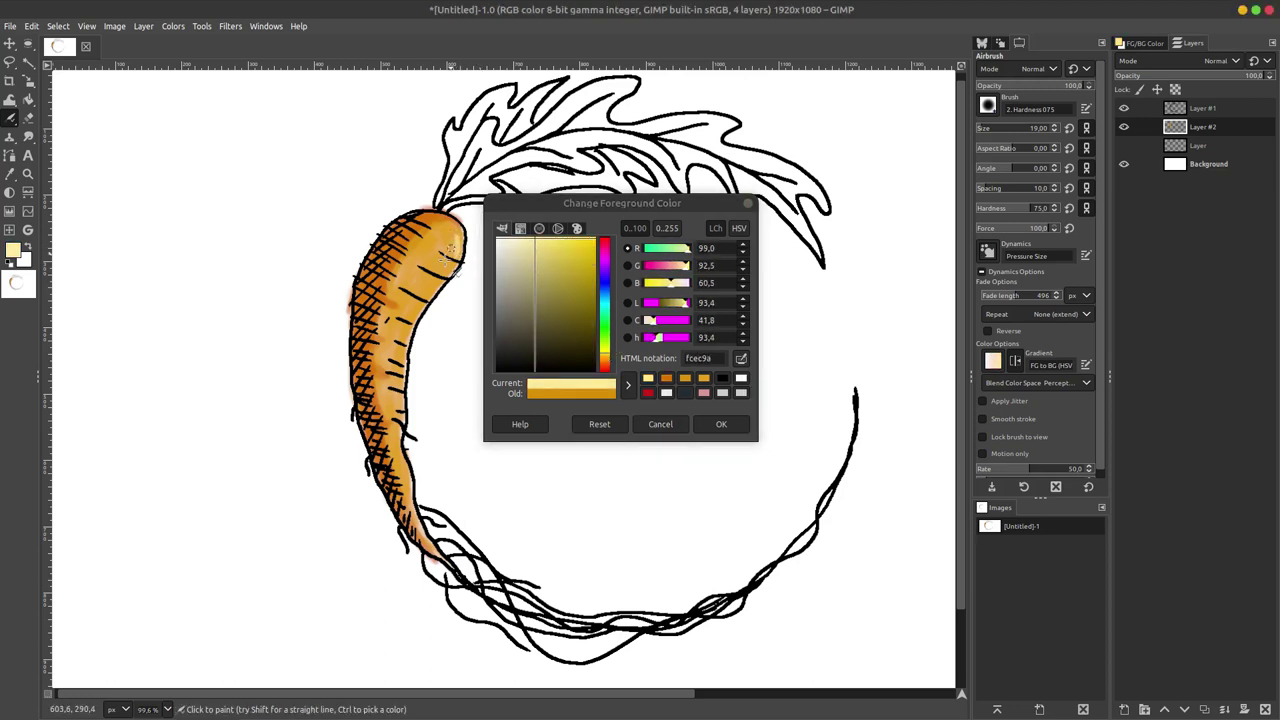
mouse_move(455, 237)
left_mouse_down()
mouse_move(400, 365)
mouse_move(401, 436)
left_mouse_up()
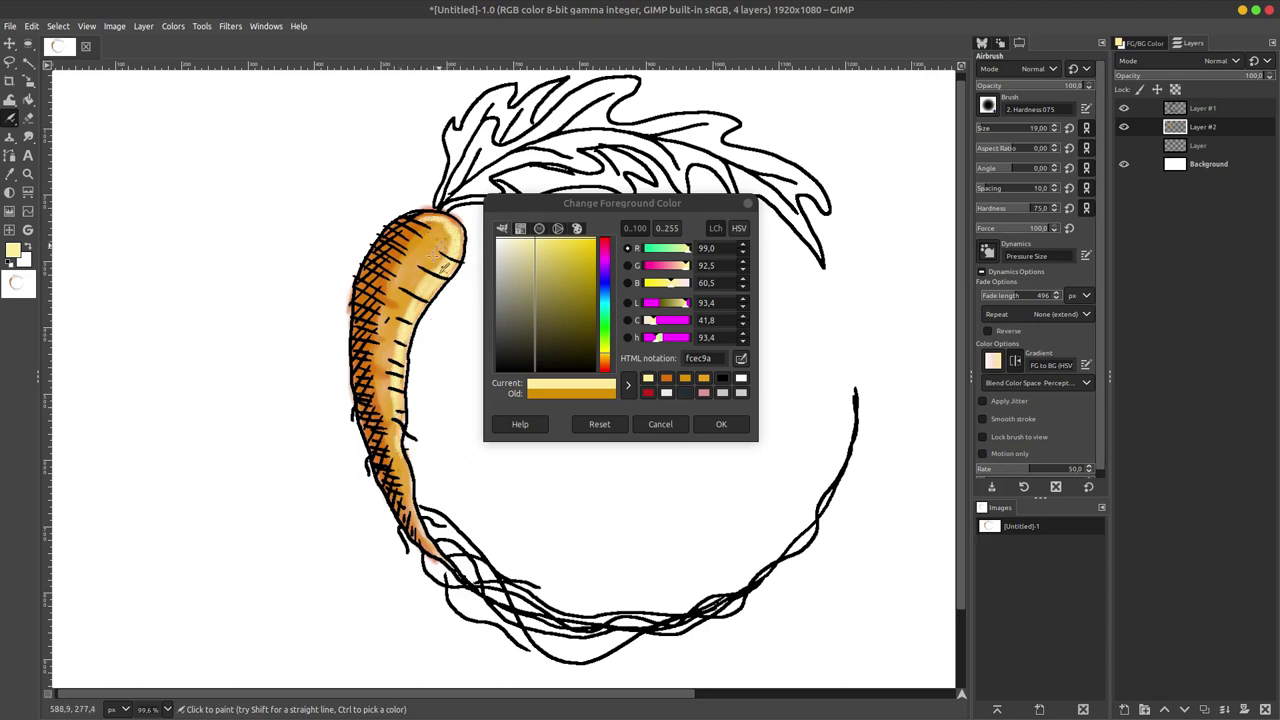
left_click(517, 245)
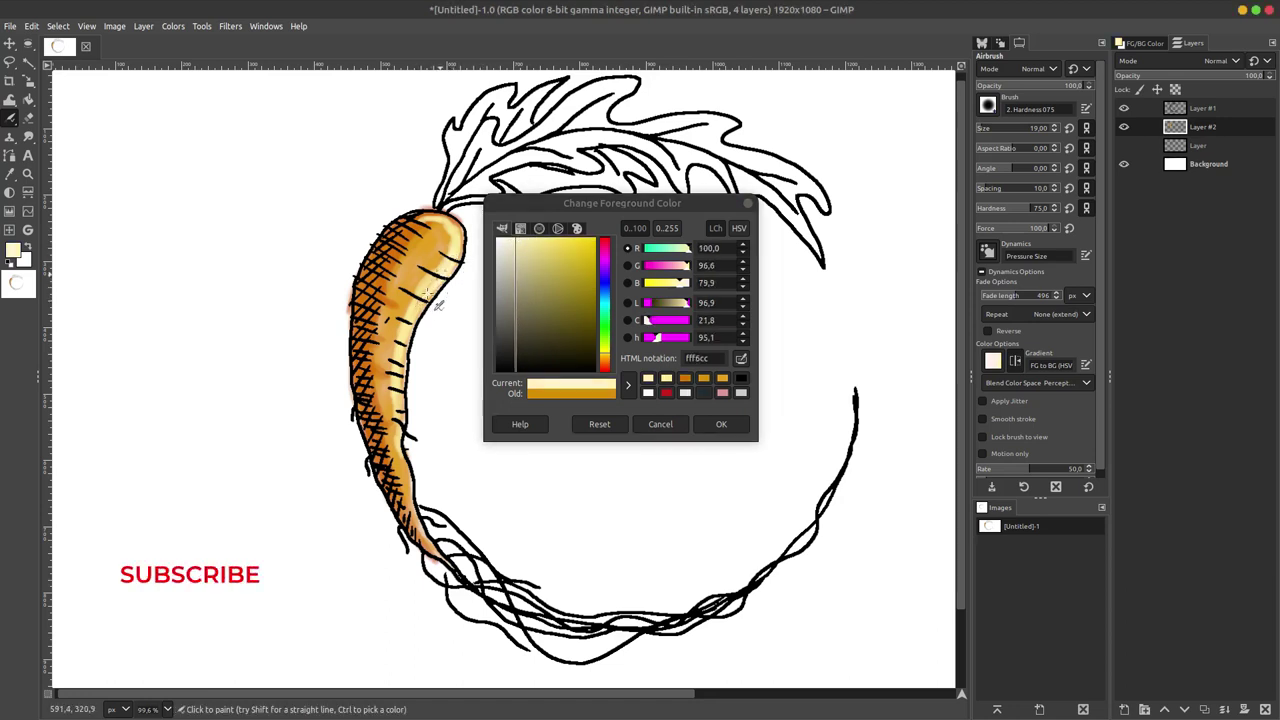
left_click(466, 266)
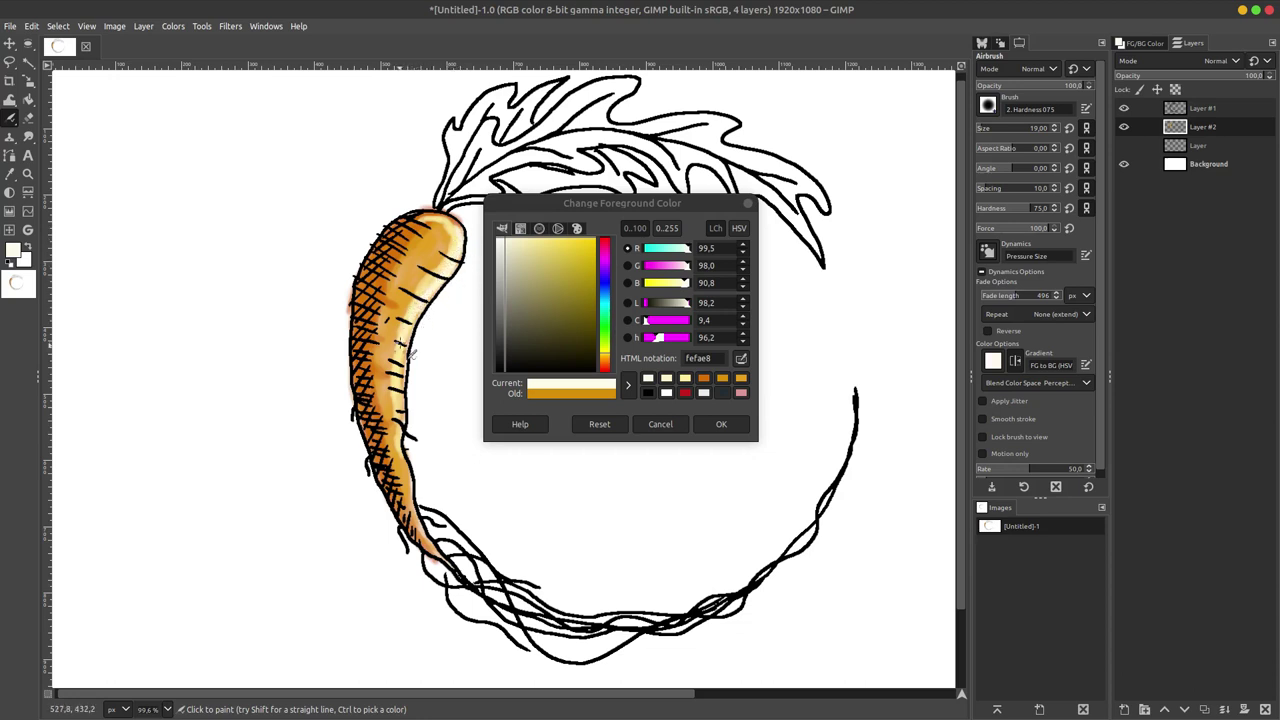
- Change the paint colour to leaf green 8fc054 and airbrush along the carrot stem
left_click_drag(610, 350, 607, 330)
mouse_move(553, 254)
left_mouse_down()
mouse_move(523, 251)
mouse_move(528, 286)
mouse_move(538, 263)
mouse_move(551, 268)
left_mouse_up()
mouse_move(465, 185)
left_mouse_down()
mouse_move(452, 172)
mouse_move(445, 195)
mouse_move(454, 140)
mouse_move(460, 180)
mouse_move(489, 105)
mouse_move(475, 172)
mouse_move(503, 125)
mouse_move(545, 95)
mouse_move(468, 156)
mouse_move(565, 105)
mouse_move(640, 92)
left_mouse_up()
- Move the colour dialog aside and airbrush 8fc054 green over every leaf, including the right lobes
left_click_drag(683, 201, 303, 282)
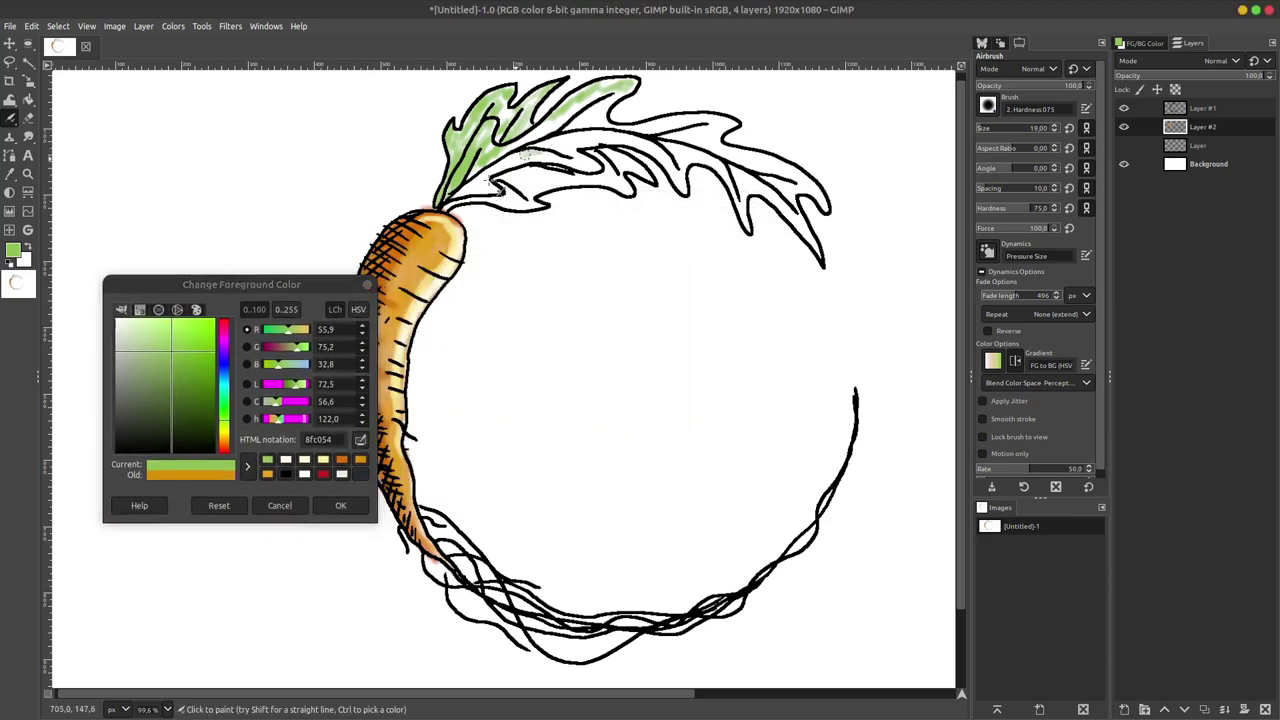
mouse_move(510, 205)
left_mouse_down()
mouse_move(540, 215)
mouse_move(530, 175)
mouse_move(460, 190)
mouse_move(580, 122)
mouse_move(525, 178)
mouse_move(645, 187)
mouse_move(600, 145)
mouse_move(725, 170)
mouse_move(800, 225)
mouse_move(647, 131)
mouse_move(705, 125)
mouse_move(680, 120)
mouse_move(740, 130)
mouse_move(737, 145)
mouse_move(830, 210)
mouse_move(798, 215)
mouse_move(829, 266)
mouse_move(740, 182)
mouse_move(760, 241)
mouse_move(718, 160)
mouse_move(758, 200)
mouse_move(802, 190)
mouse_move(785, 165)
mouse_move(712, 145)
mouse_move(798, 186)
mouse_move(762, 195)
mouse_move(695, 135)
mouse_move(734, 132)
mouse_move(670, 137)
mouse_move(694, 197)
mouse_move(690, 145)
mouse_move(684, 188)
mouse_move(630, 148)
mouse_move(620, 170)
mouse_move(605, 155)
mouse_move(591, 170)
mouse_move(630, 195)
mouse_move(610, 160)
mouse_move(525, 205)
mouse_move(515, 180)
mouse_move(480, 200)
mouse_move(493, 130)
left_mouse_up()
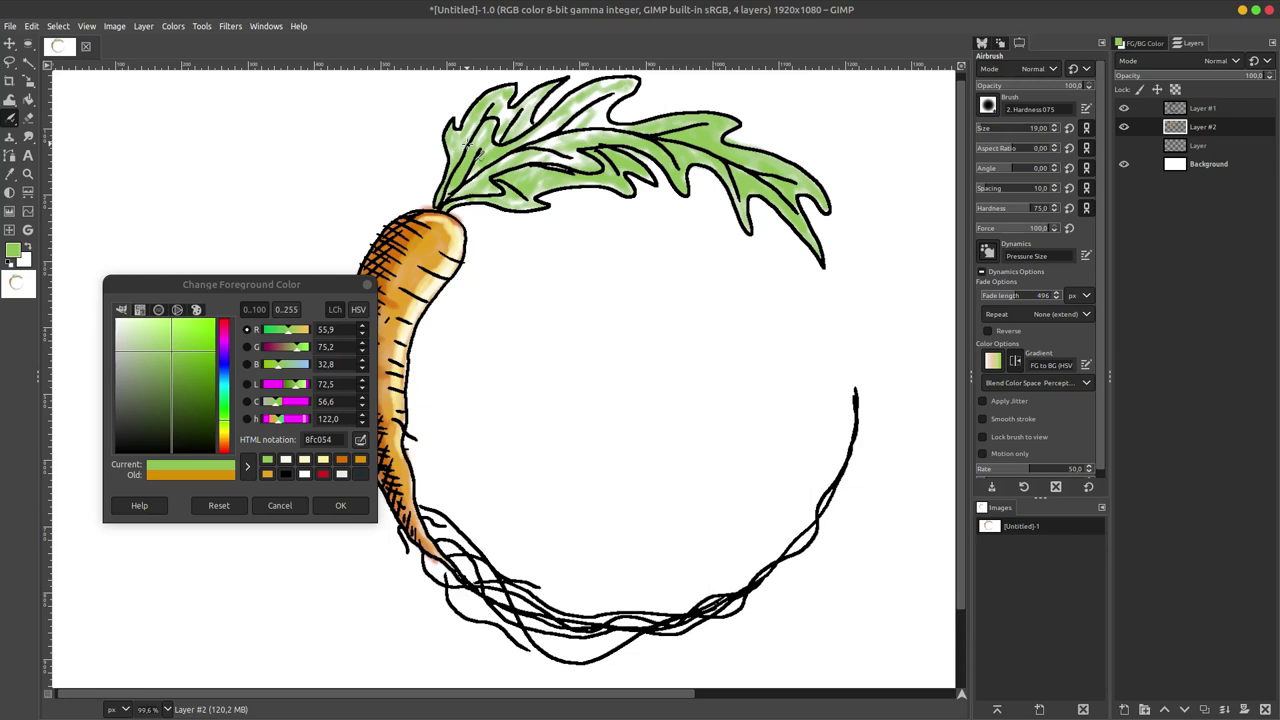
mouse_move(500, 178)
left_mouse_down()
mouse_move(605, 90)
mouse_move(537, 120)
left_mouse_up()
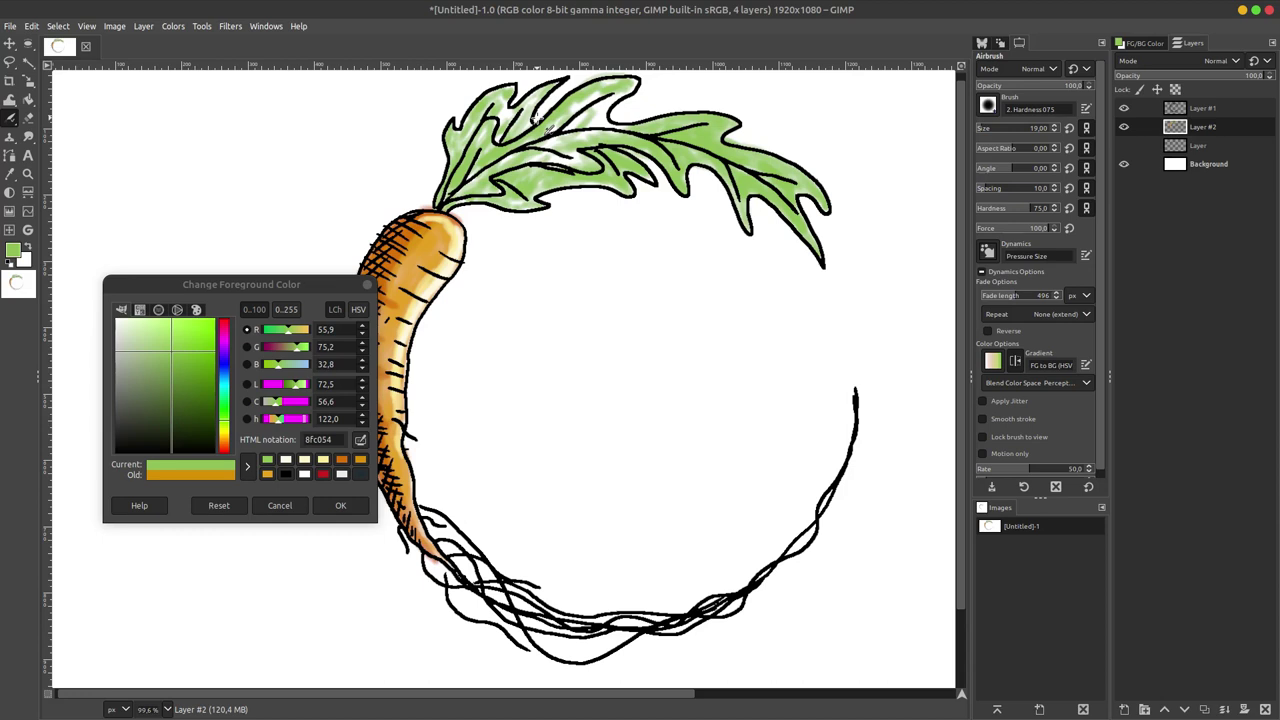
mouse_move(583, 156)
left_mouse_down()
mouse_move(555, 125)
mouse_move(565, 155)
mouse_move(643, 93)
mouse_move(592, 95)
mouse_move(585, 135)
mouse_move(475, 182)
left_mouse_up()
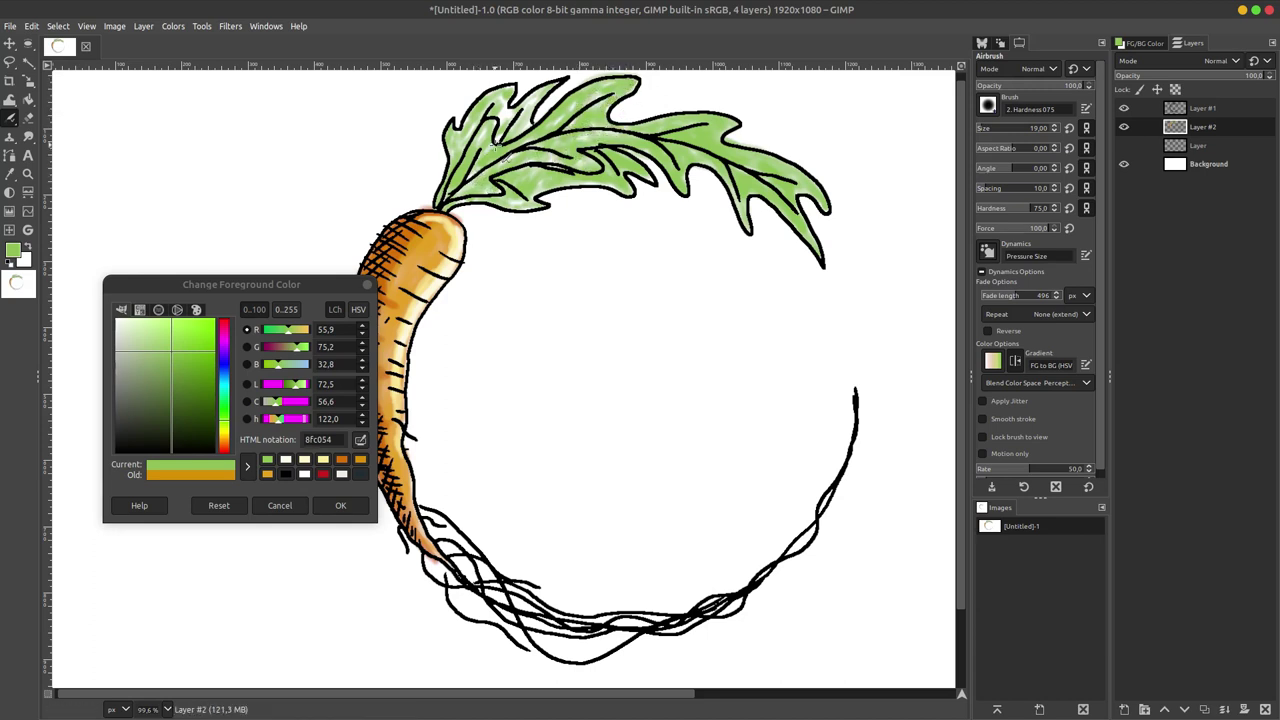
mouse_move(450, 200)
left_mouse_down()
mouse_move(512, 152)
mouse_move(482, 104)
mouse_move(490, 121)
mouse_move(535, 130)
mouse_move(605, 95)
mouse_move(528, 207)
mouse_move(515, 197)
mouse_move(558, 155)
mouse_move(605, 180)
mouse_move(570, 196)
left_mouse_up()
left_click_drag(619, 162, 598, 108)
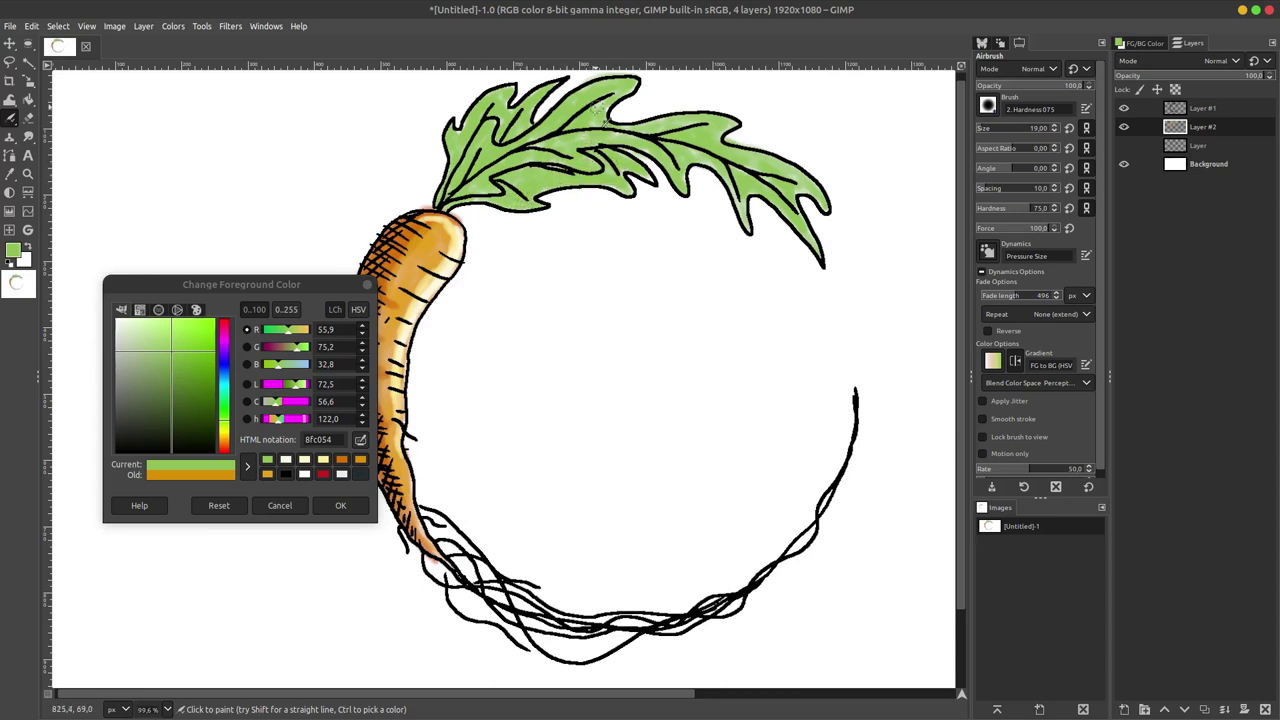
left_click_drag(685, 152, 815, 200)
mouse_move(746, 157)
left_mouse_down()
mouse_move(744, 205)
mouse_move(800, 222)
left_mouse_up()
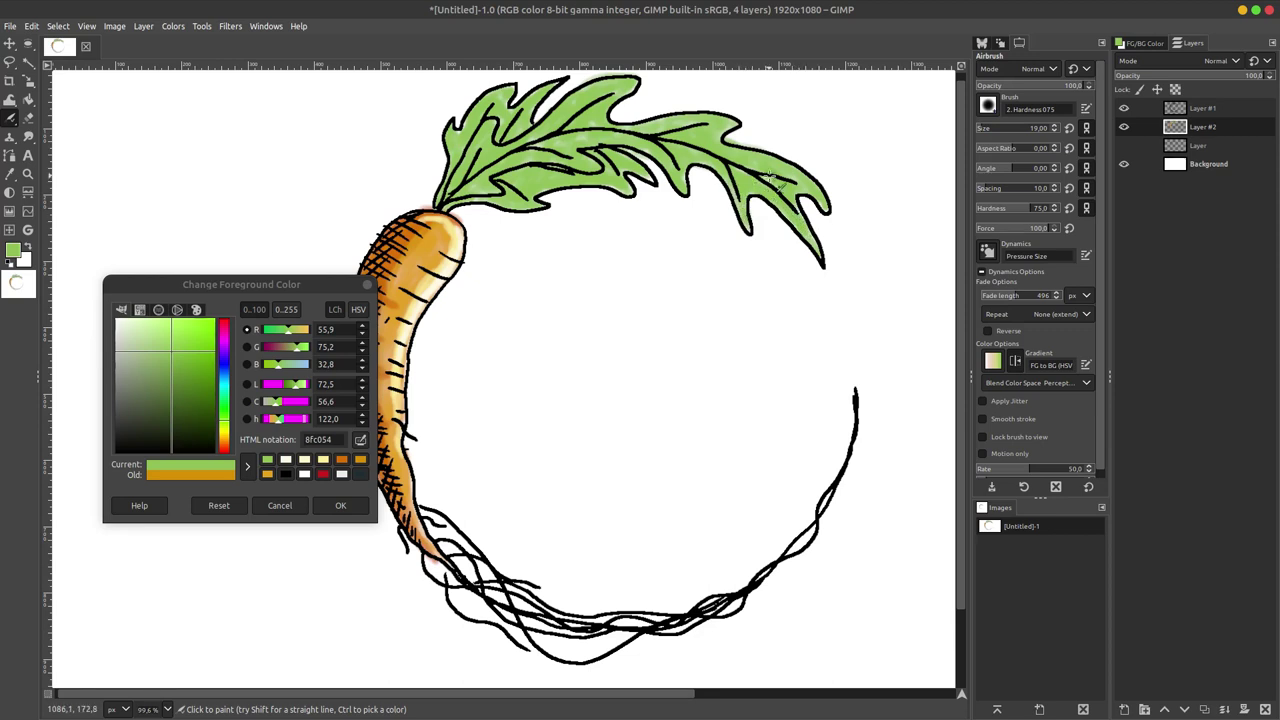
- Airbrush lighter green streaks along the leaf base, upper leaf and lower leaf edge
left_click(157, 337)
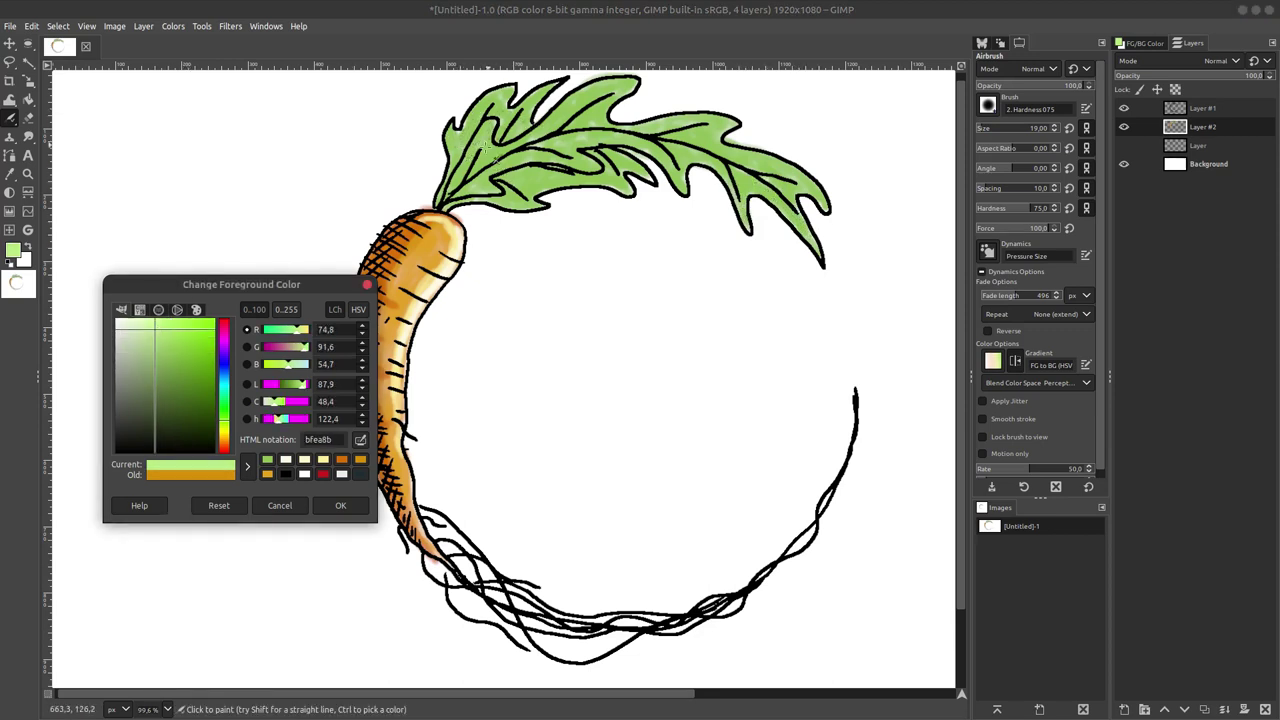
left_click_drag(450, 185, 446, 188)
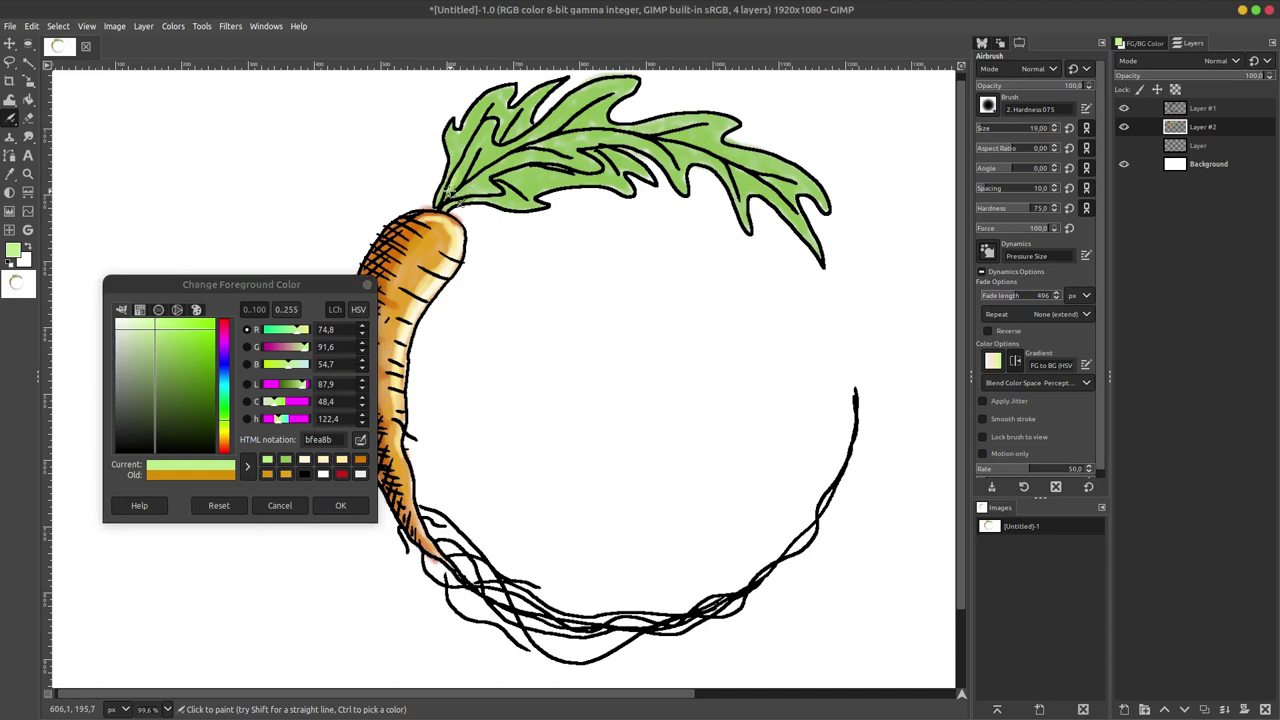
left_click_drag(464, 192, 658, 150)
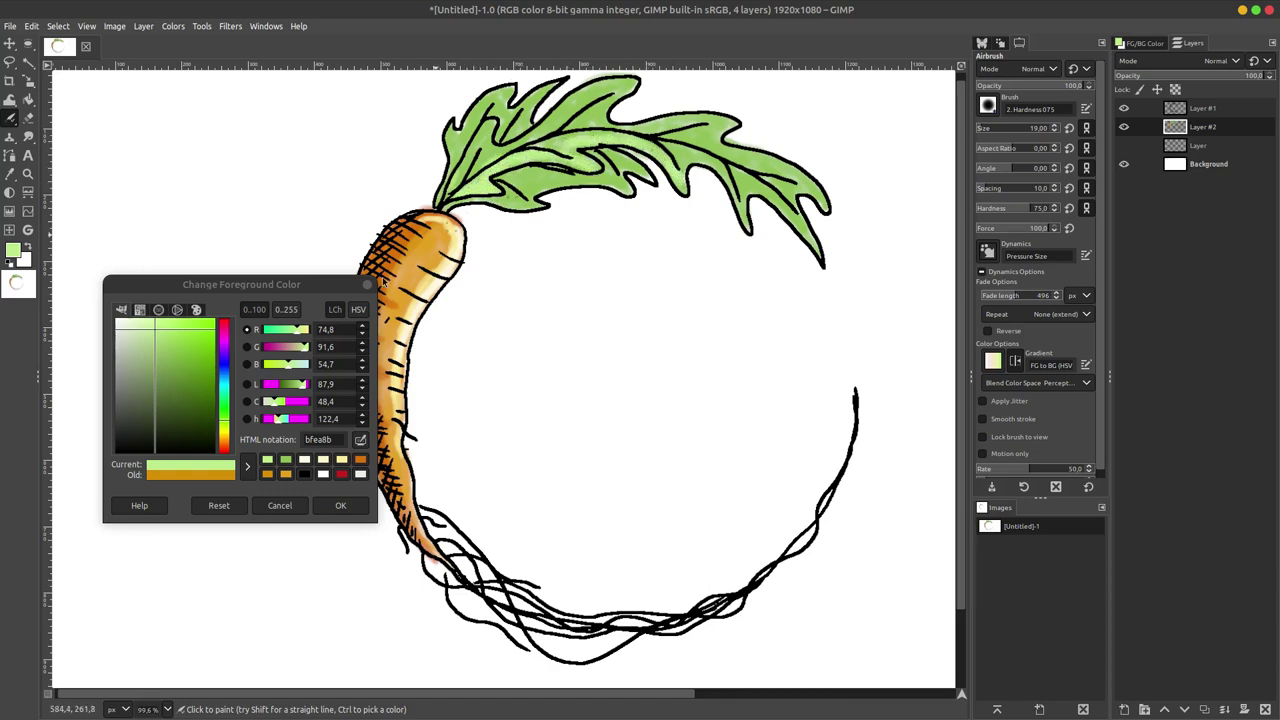
left_click(585, 162, "ctrl")
mouse_move(584, 160)
left_mouse_down()
mouse_move(745, 188)
mouse_move(668, 145)
mouse_move(575, 128)
mouse_move(575, 152)
mouse_move(454, 190)
left_mouse_up()
mouse_move(522, 216)
left_mouse_down()
mouse_move(545, 212)
mouse_move(540, 200)
mouse_move(651, 183)
left_mouse_up()
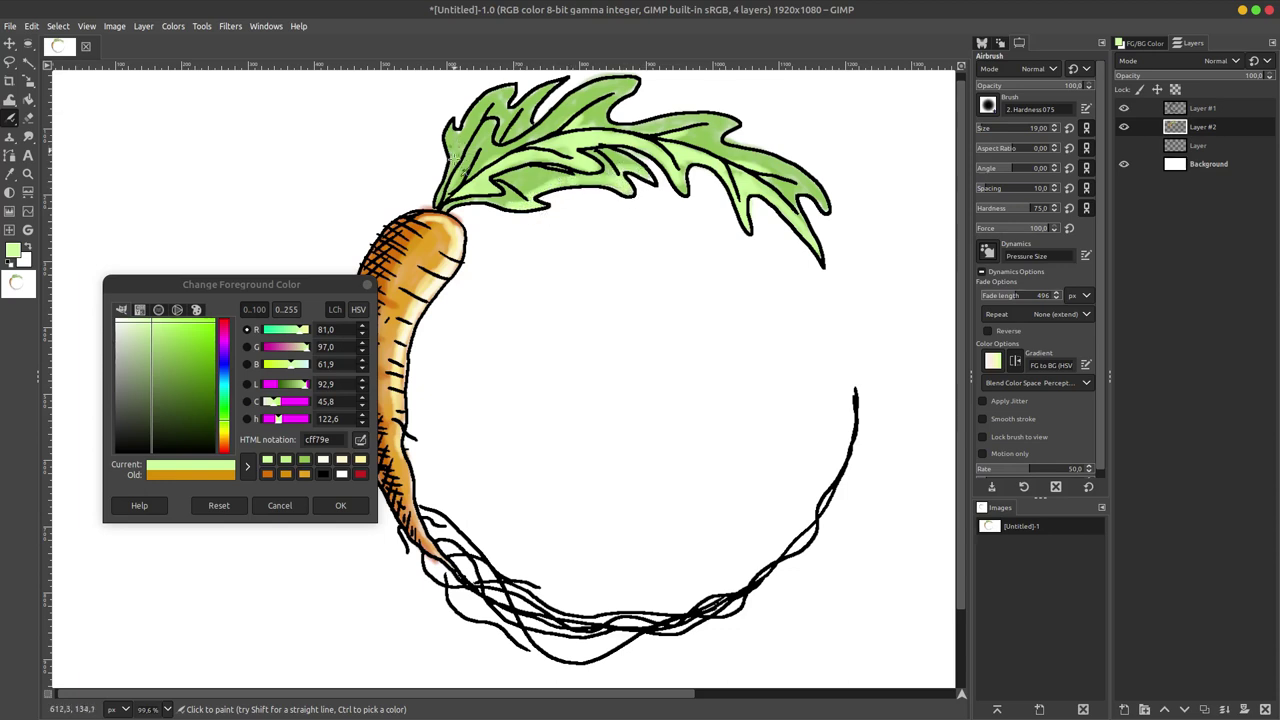
mouse_move(530, 121)
left_mouse_down()
mouse_move(540, 112)
mouse_move(536, 125)
mouse_move(455, 125)
left_mouse_up()
- Shade the leaves near the stem and the upper-left fronds with darker green 709248
mouse_move(178, 345)
left_mouse_down()
mouse_move(184, 374)
mouse_move(167, 377)
left_mouse_up()
mouse_move(463, 160)
left_mouse_down()
mouse_move(460, 200)
mouse_move(586, 116)
mouse_move(768, 172)
mouse_move(477, 155)
left_mouse_up()
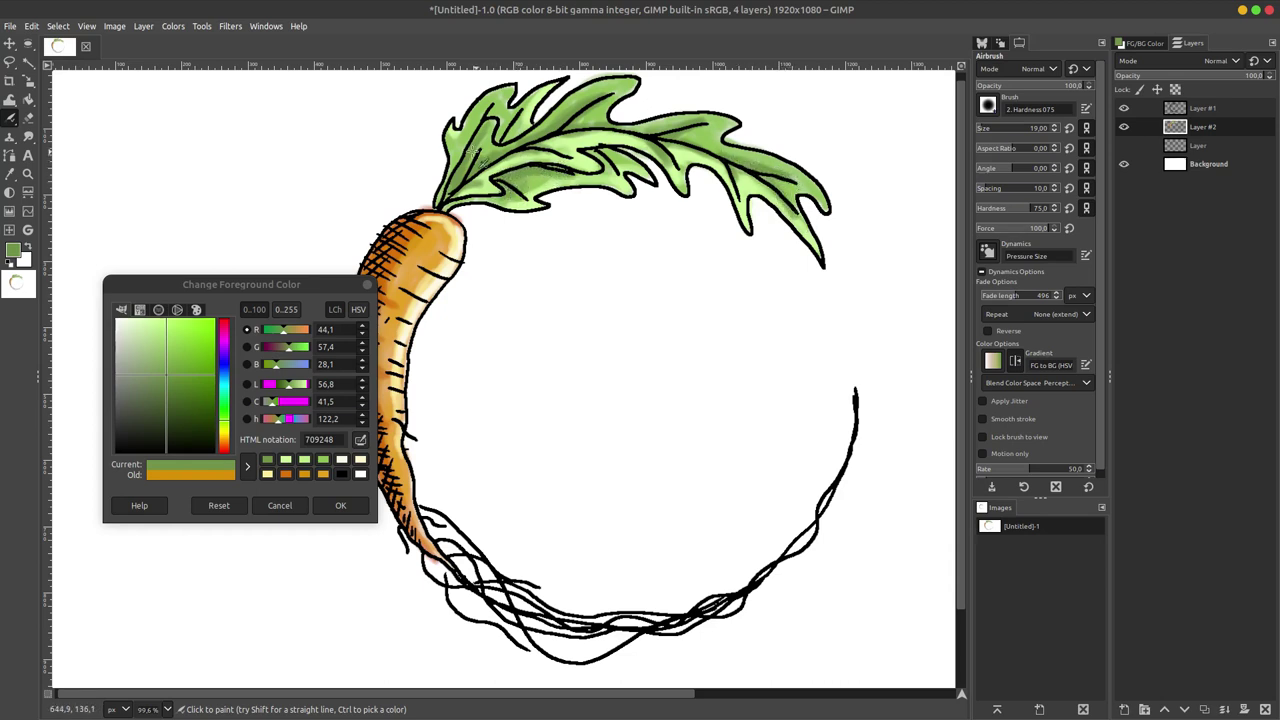
left_click_drag(449, 148, 548, 115)
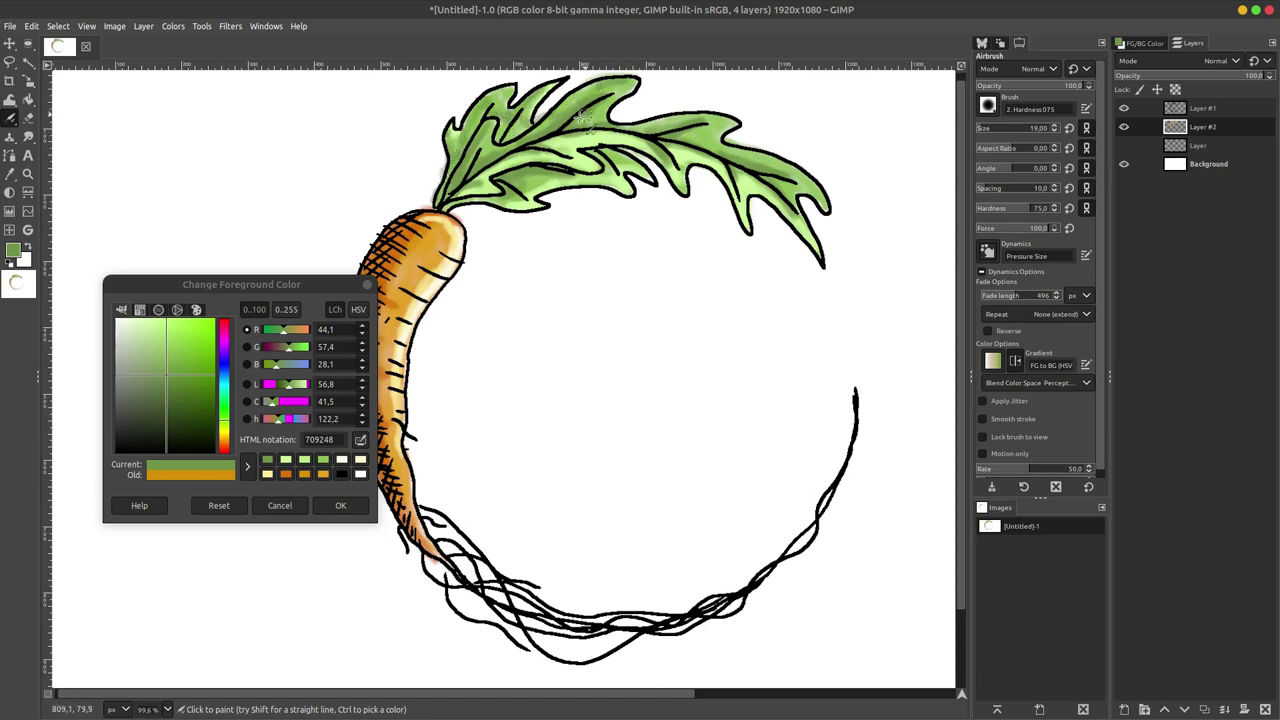
- Dab pale near-white edffd8 highlights along the leaf edges and across the fronds
left_click(154, 326)
left_click_drag(154, 326, 152, 322)
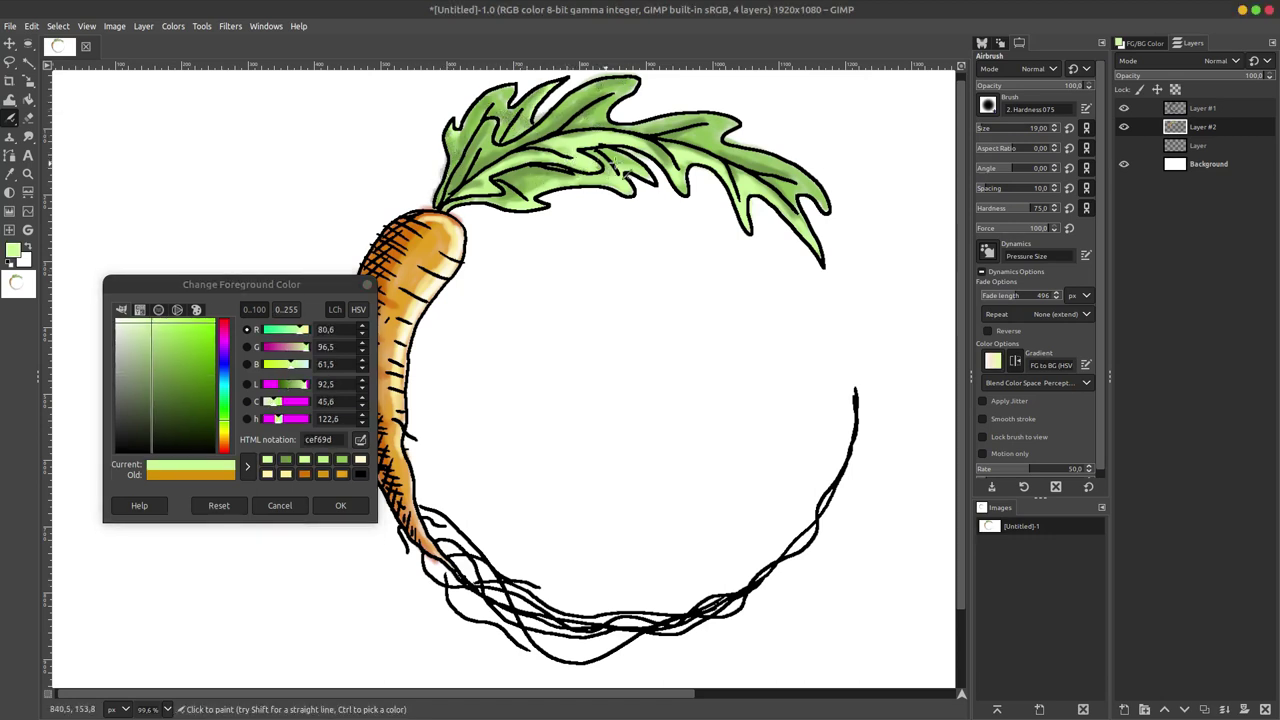
left_click_drag(178, 376, 131, 322)
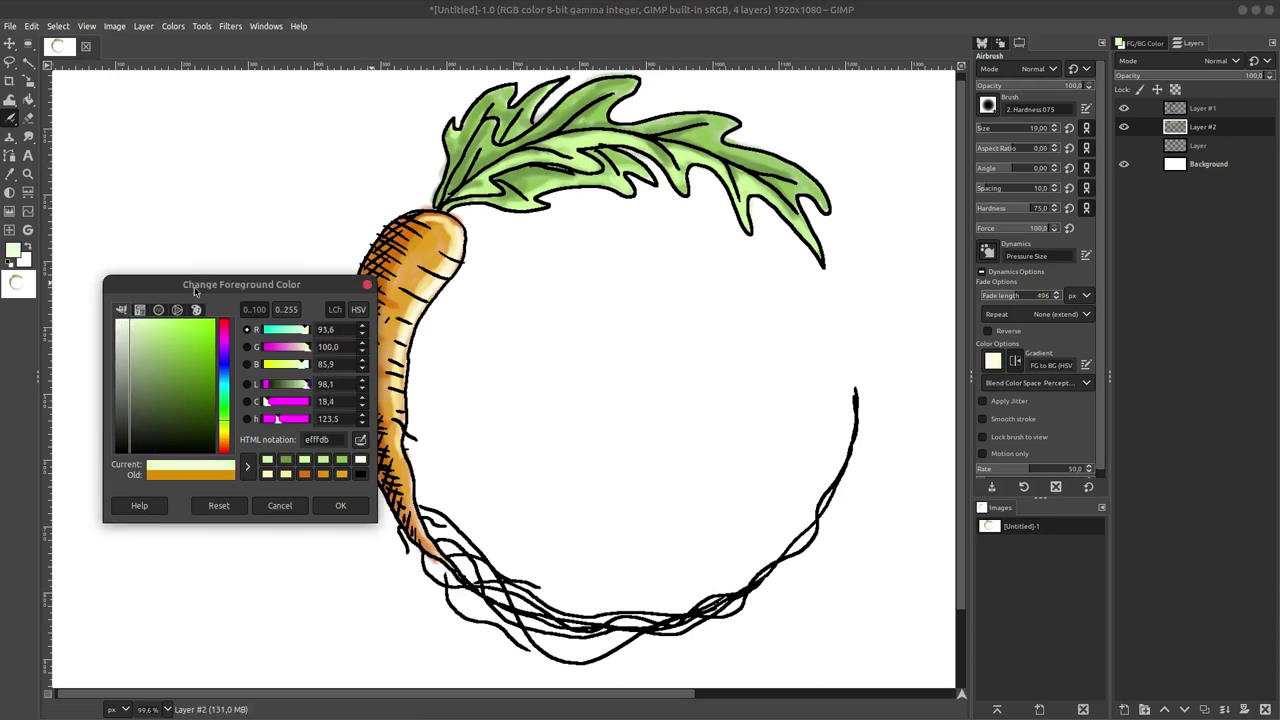
mouse_move(596, 165)
left_mouse_down()
mouse_move(748, 220)
mouse_move(826, 207)
left_mouse_up()
left_click_drag(607, 195, 634, 201)
mouse_move(512, 207)
left_mouse_down()
mouse_move(464, 137)
mouse_move(650, 102)
left_mouse_up()
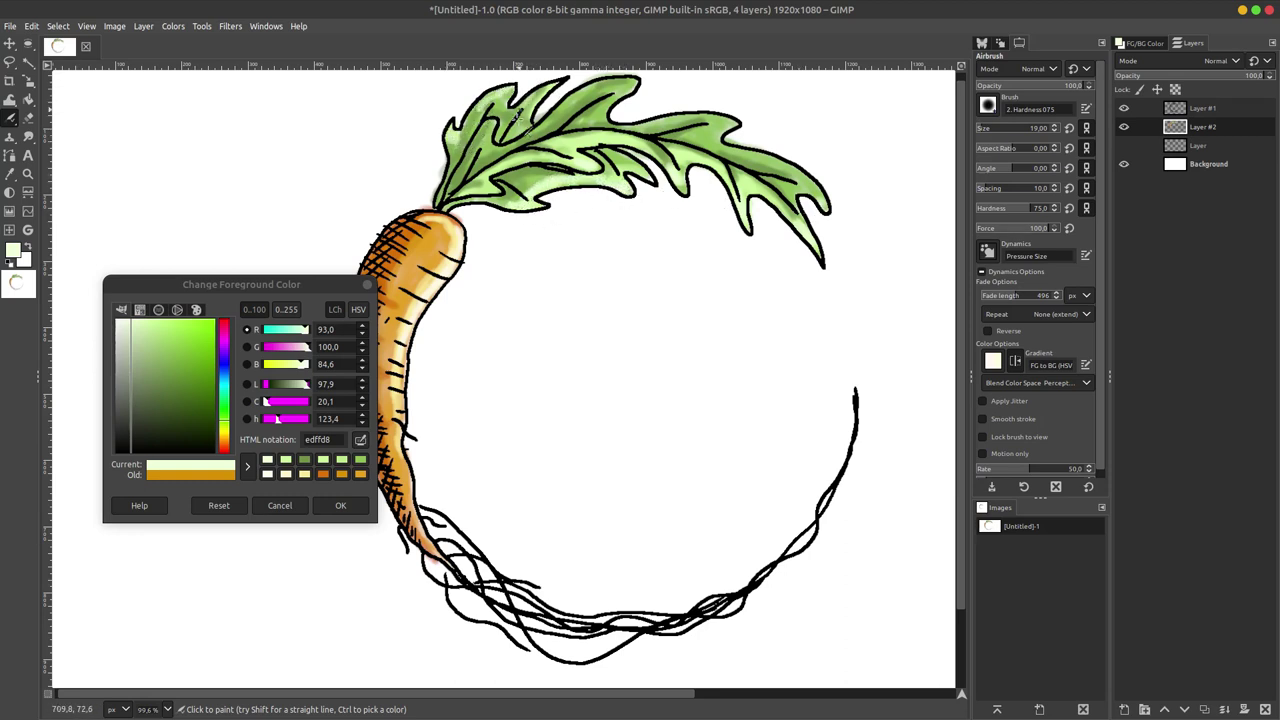
- Set the paint colour to muted brown 9a632a and start airbrushing the roots
scroll(700, 180, "up", 3)
scroll(682, 196, "down", 5)
scroll(682, 196, "down", 4)
scroll(682, 196, "left", 4)
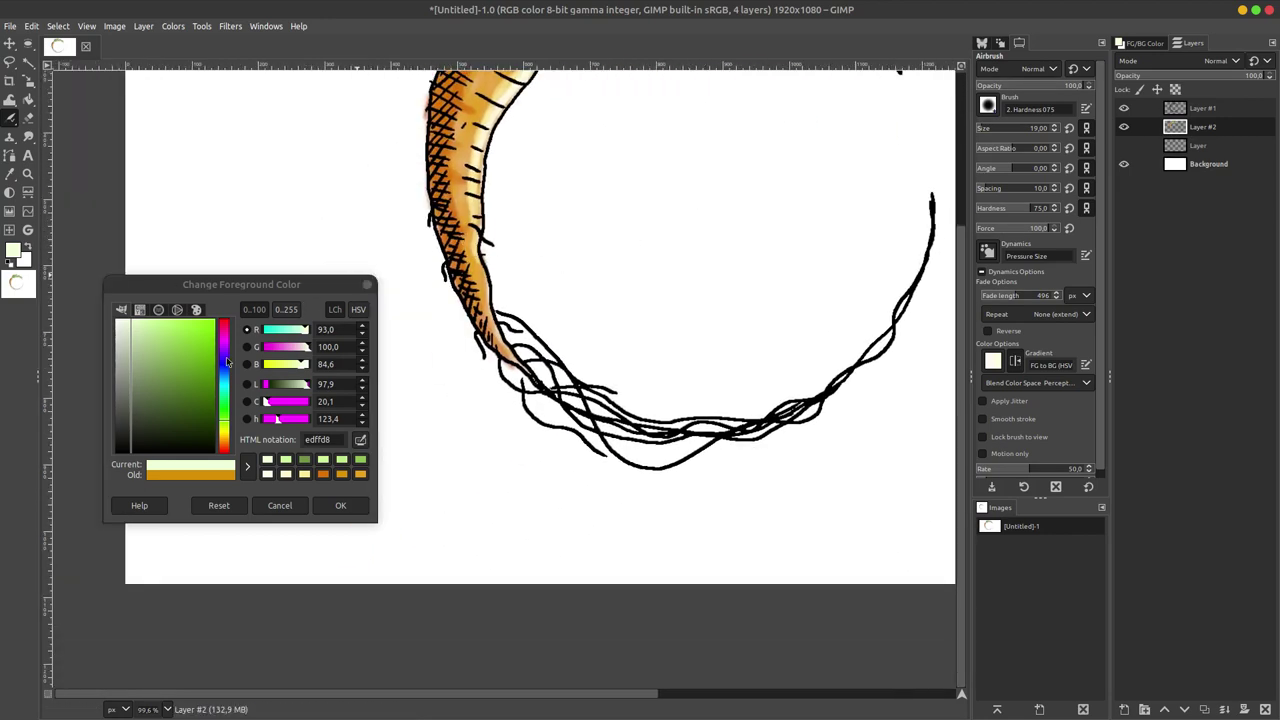
left_click(226, 438)
left_click_drag(189, 349, 188, 372)
left_click_drag(493, 313, 507, 366)
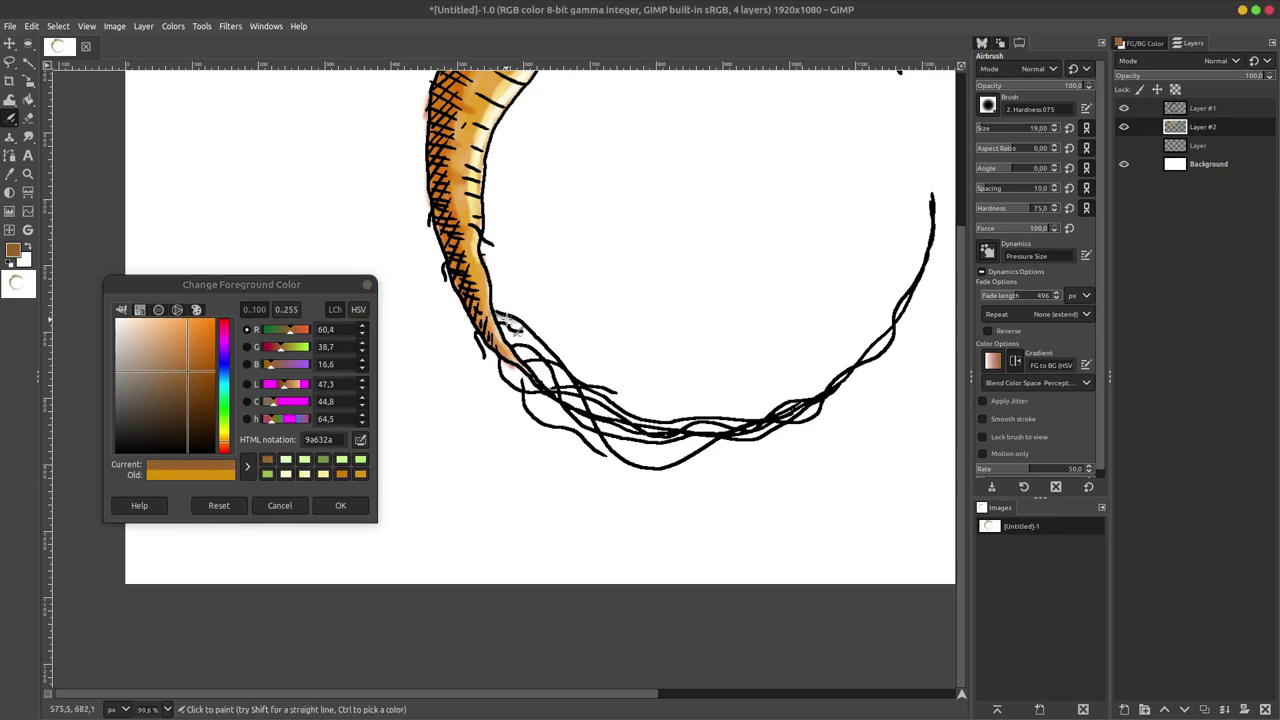